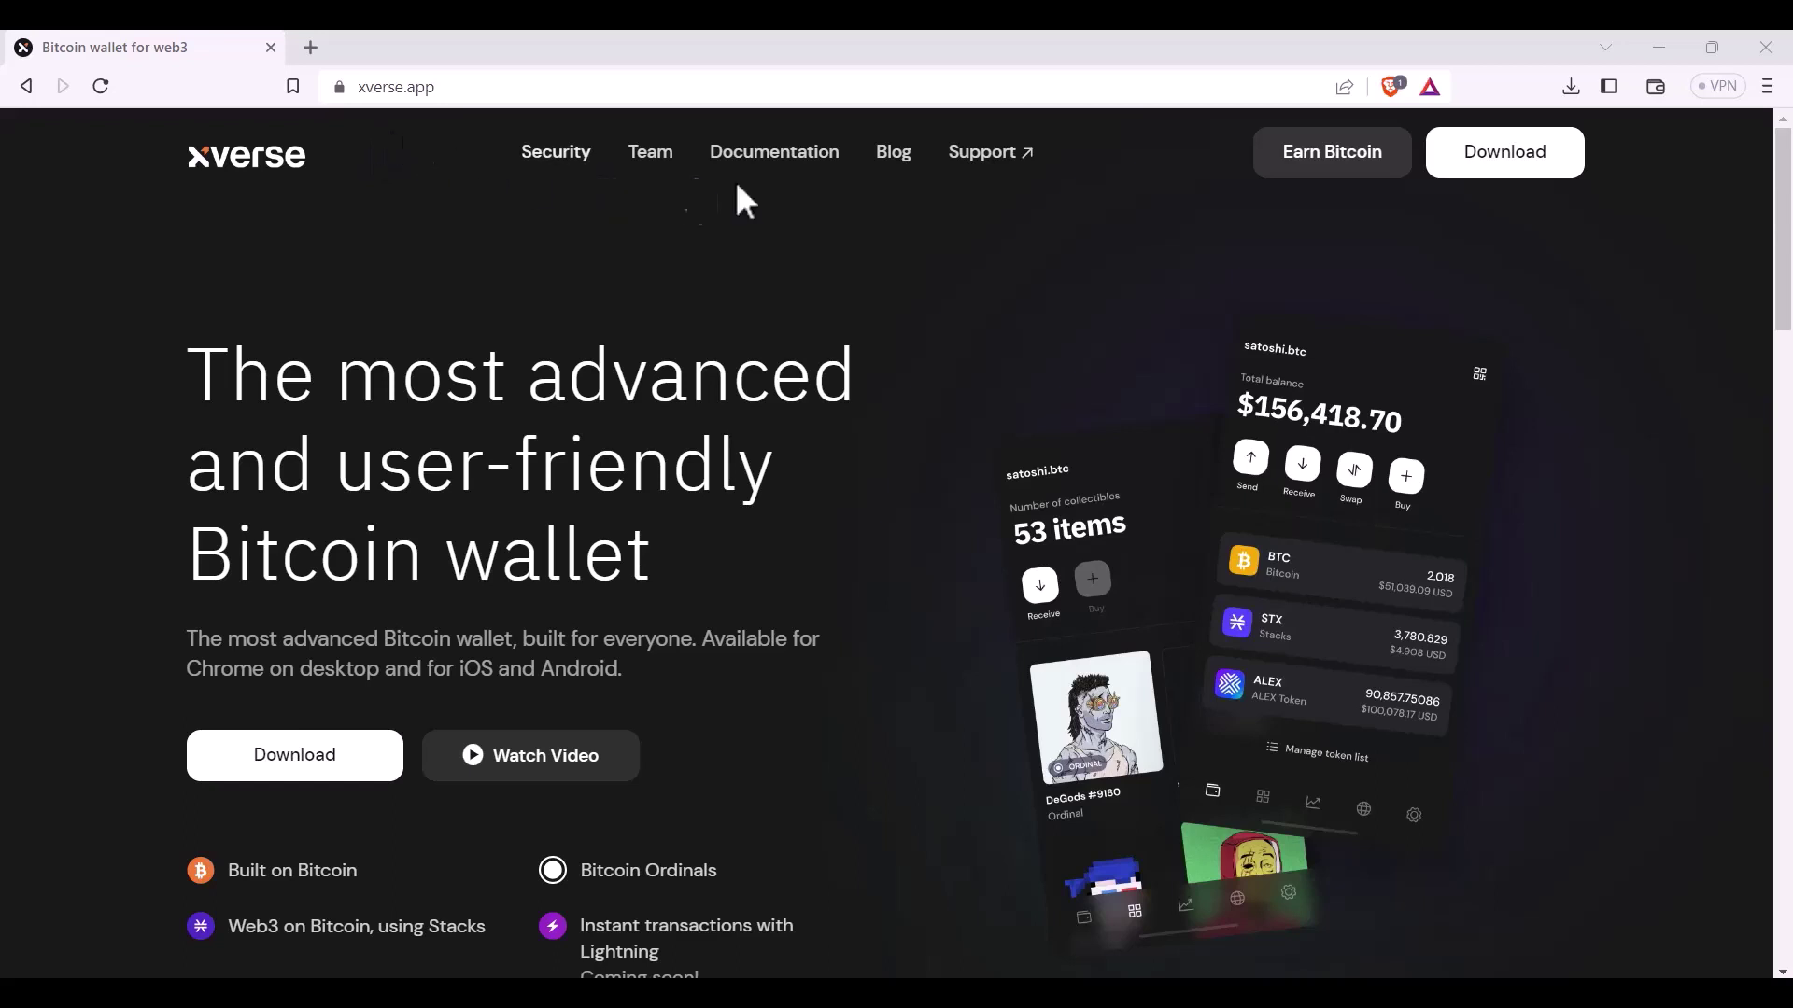
# Go to the Xverse download page and scroll to the Chrome browser extension card
pyautogui.click(1522, 177)
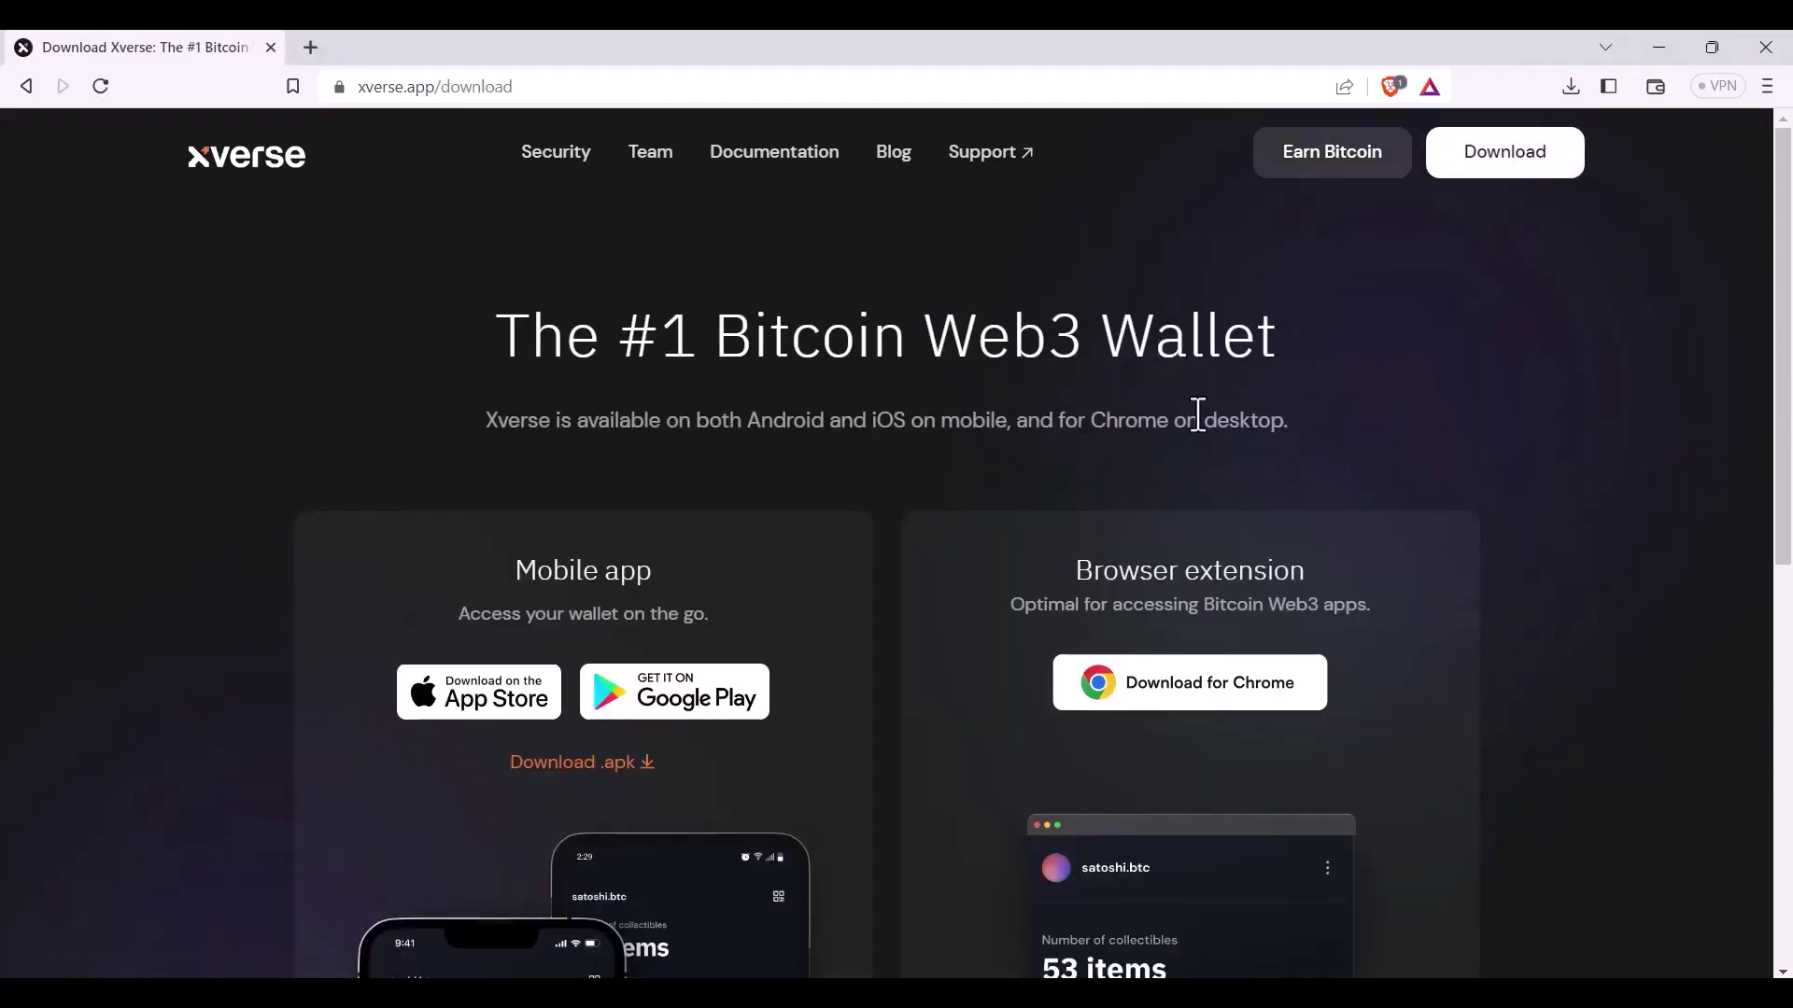
pyautogui.scroll(-2, 976, 486)
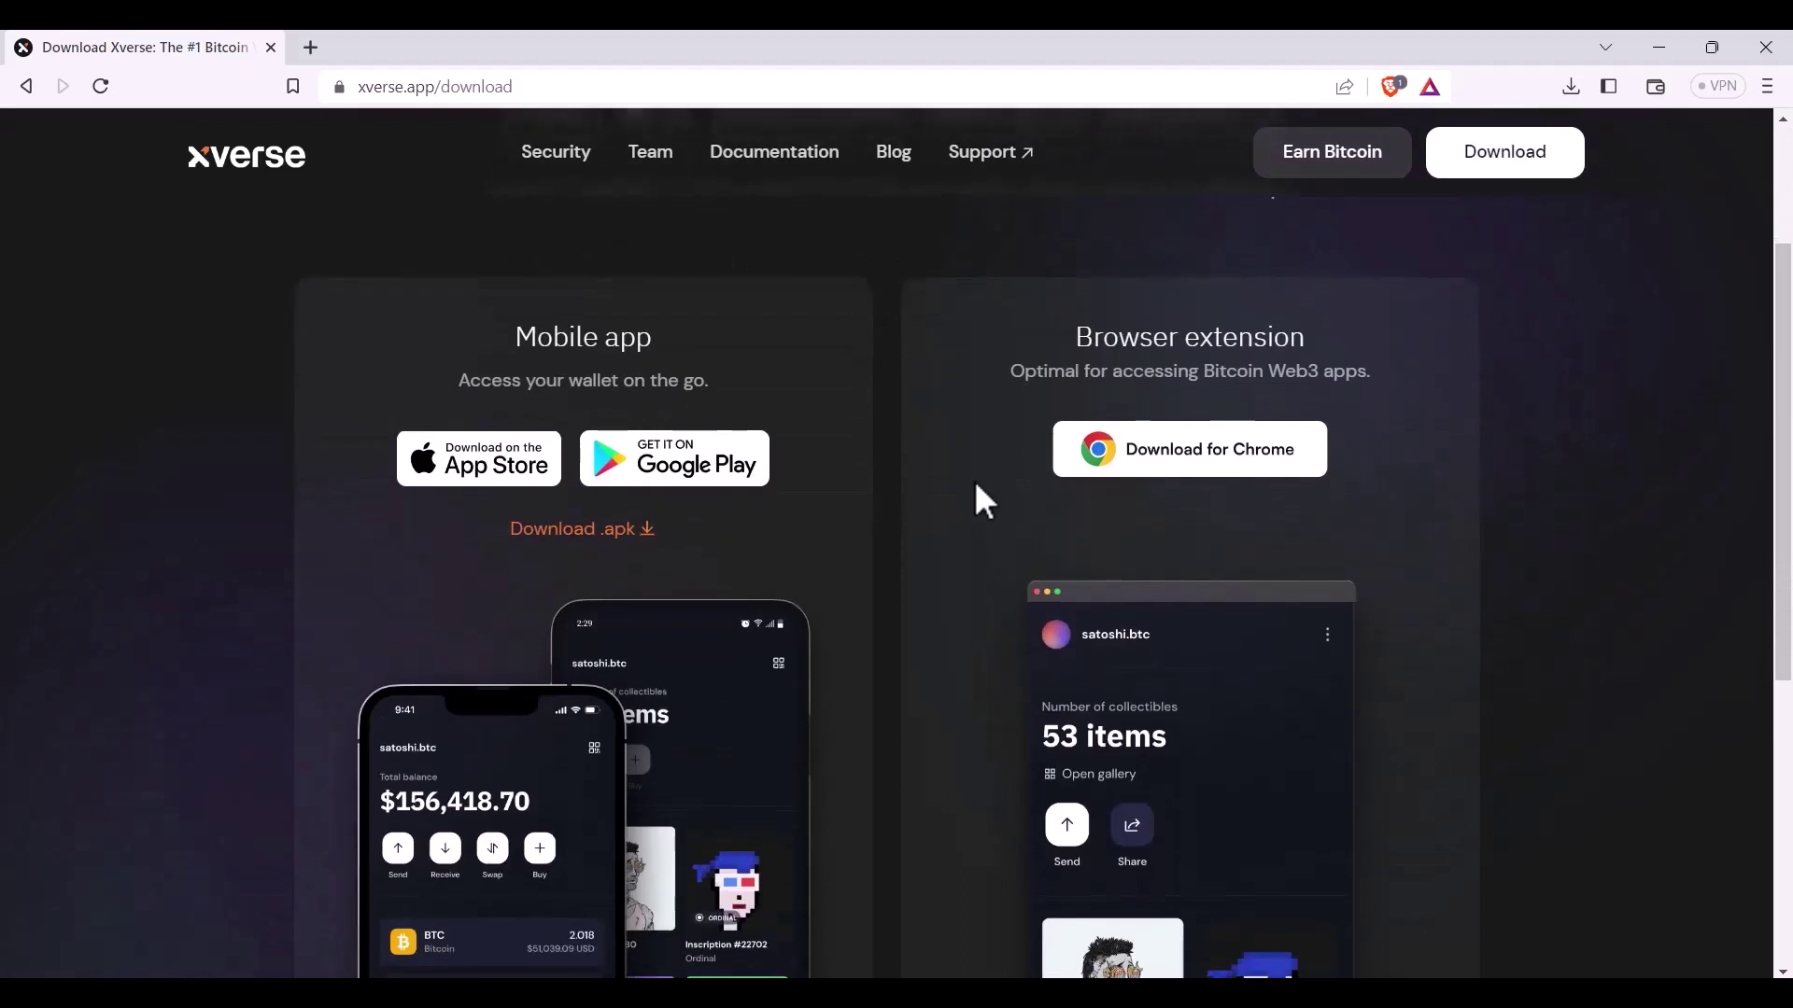
# Add the Xverse Wallet extension from the Chrome Web Store and launch it from Extensions
pyautogui.click(1188, 489)
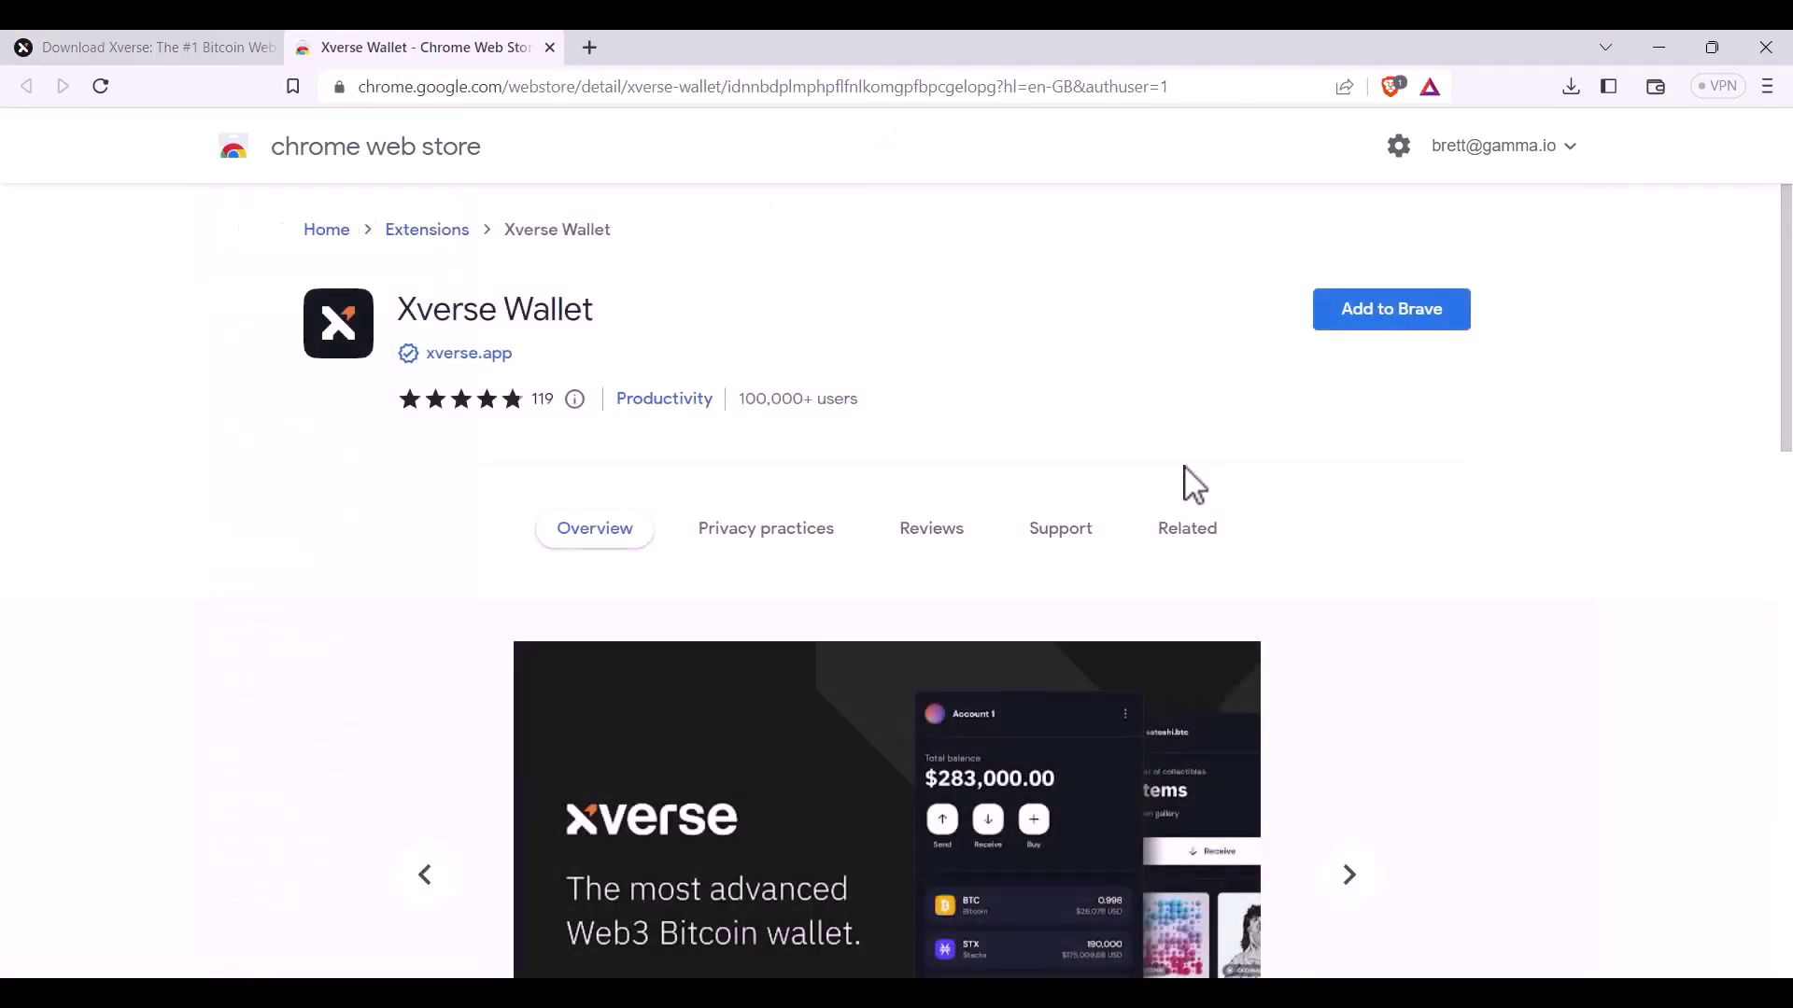
pyautogui.click(1380, 346)
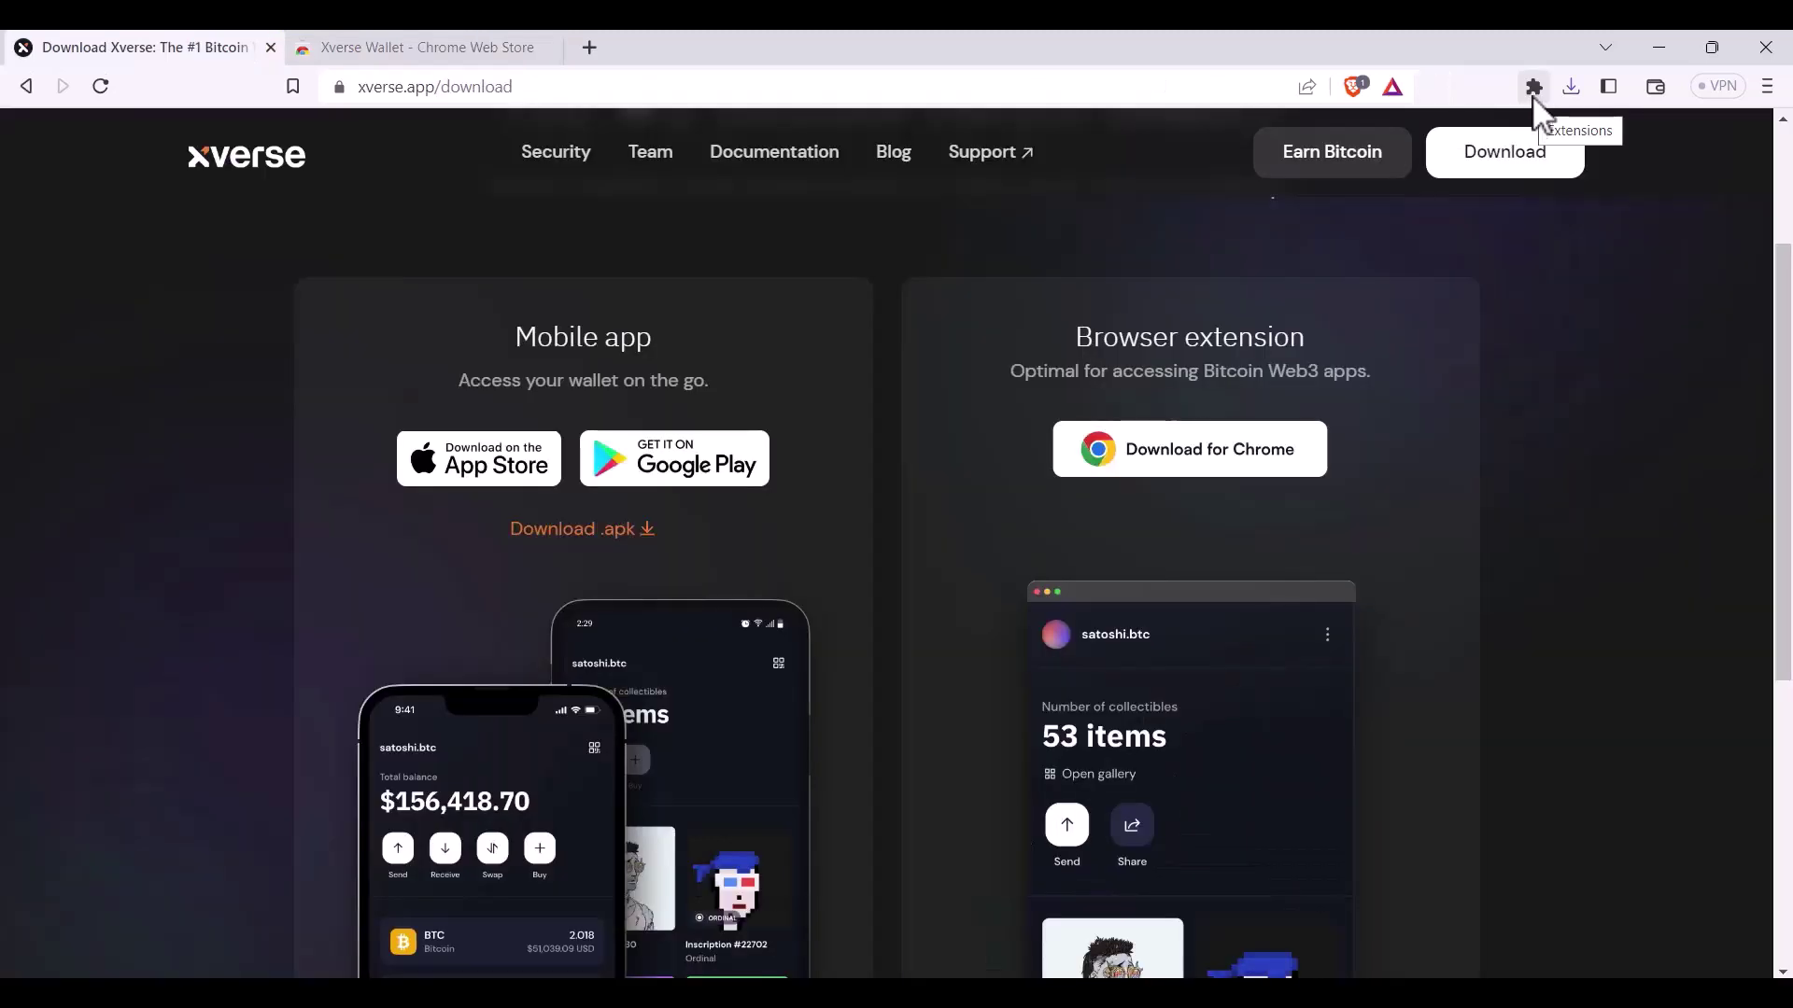
pyautogui.click(1533, 88)
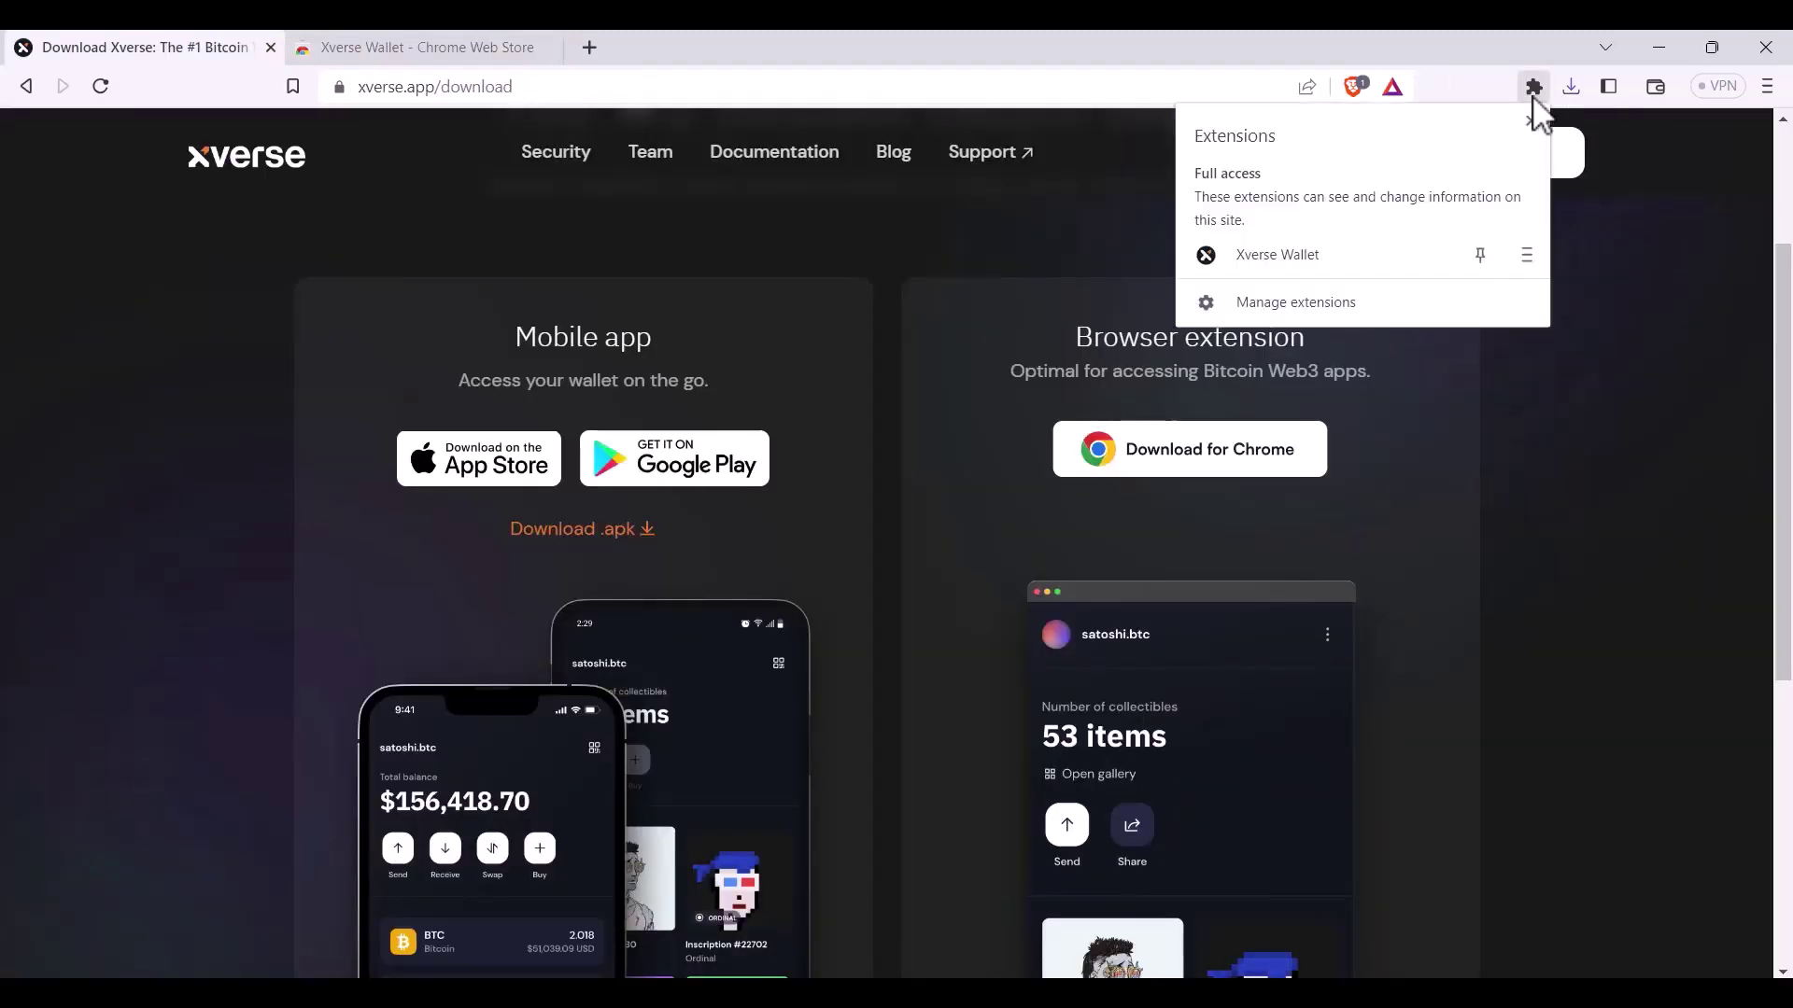
pyautogui.click(1364, 255)
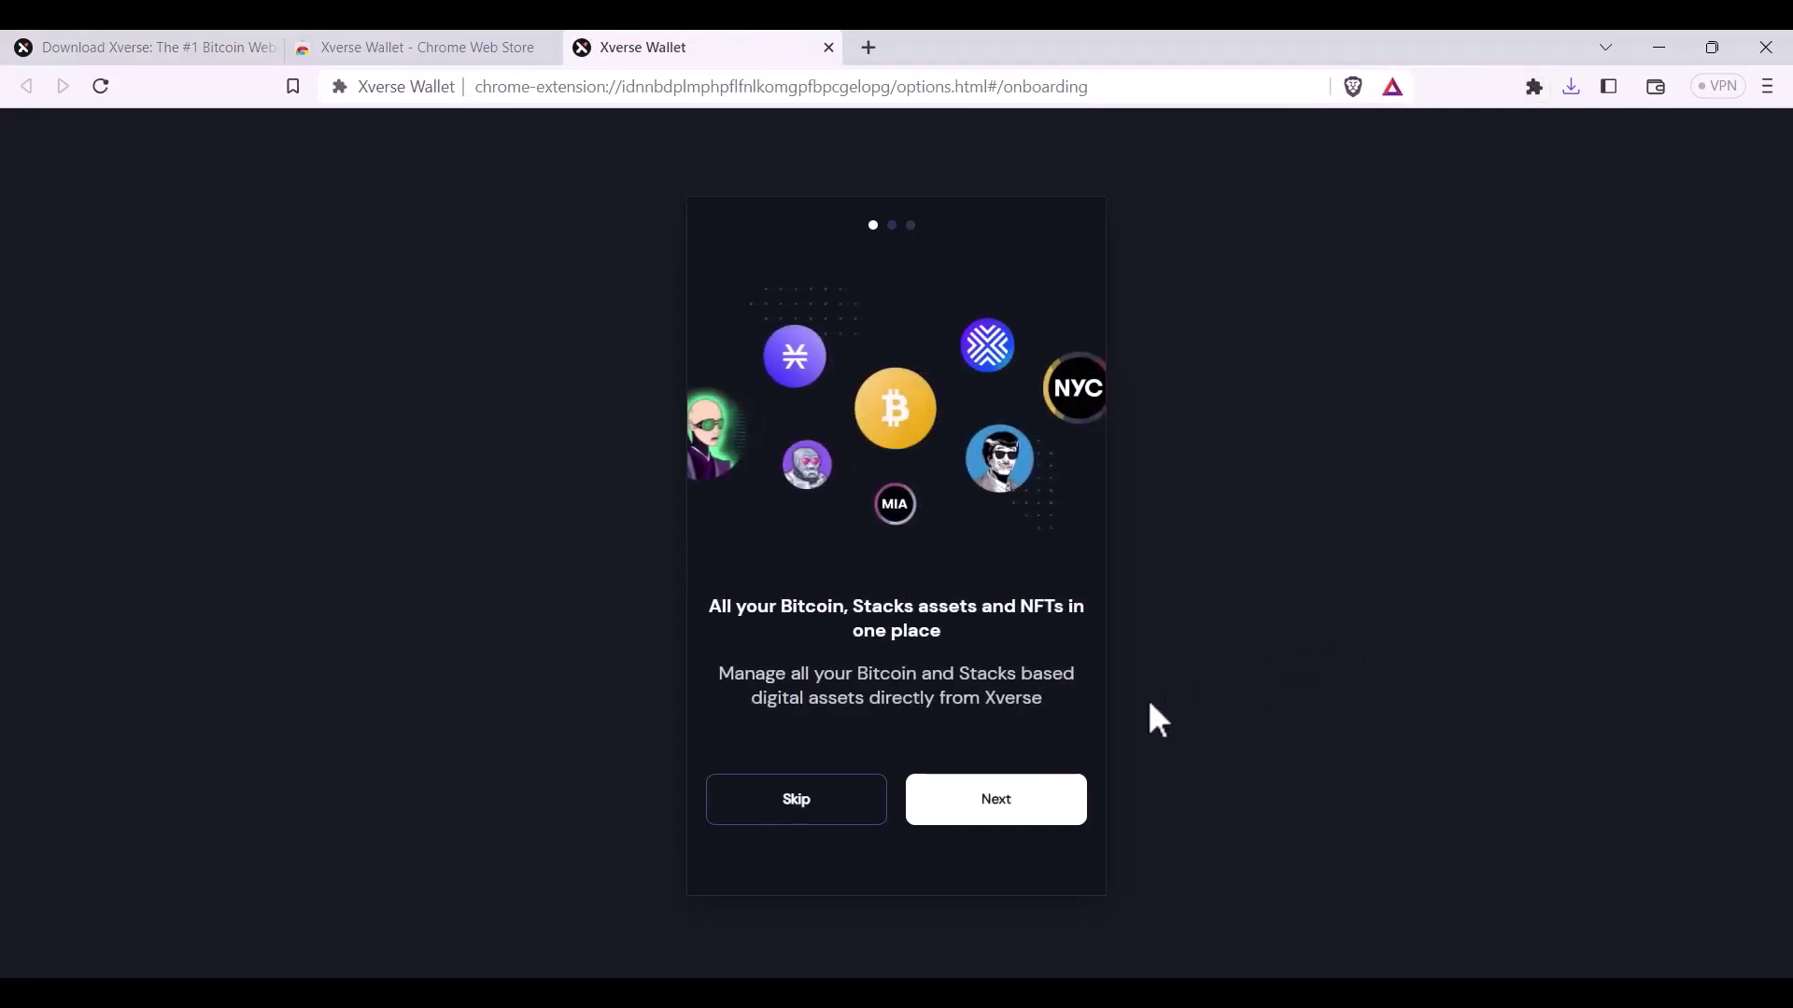
# Step through the introduction slides and accept the legal terms
pyautogui.click(1017, 819)
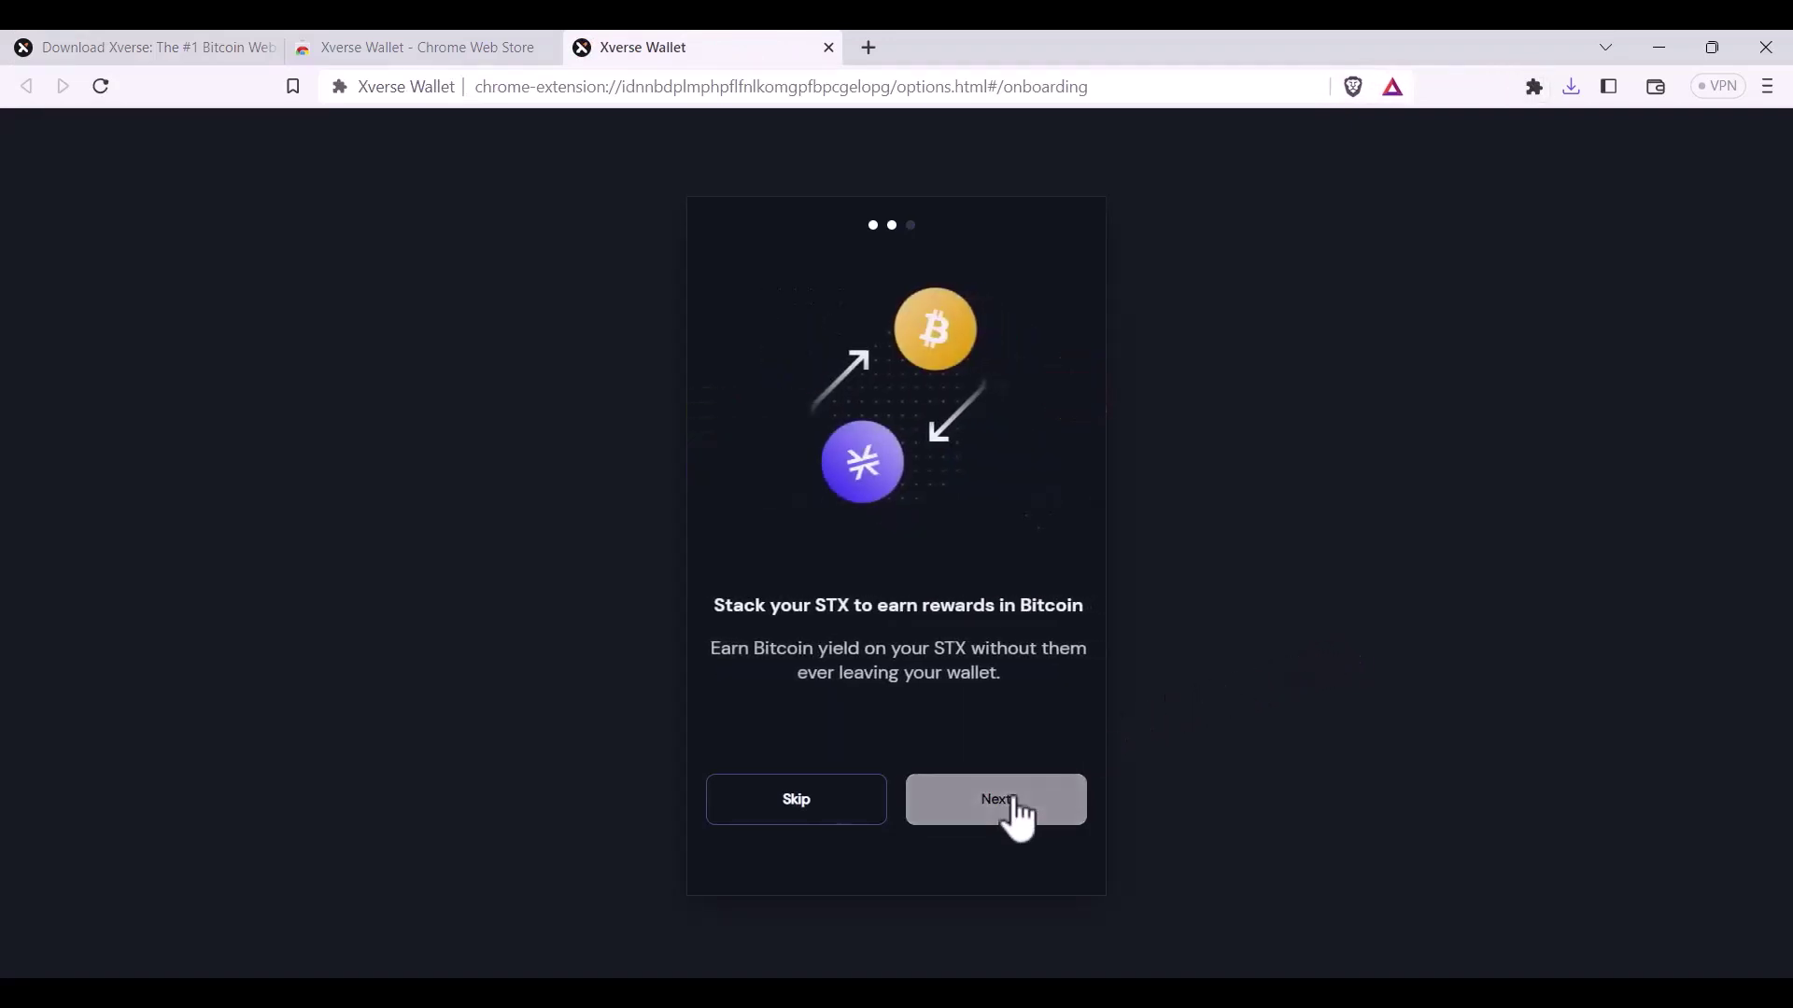
pyautogui.click(1016, 819)
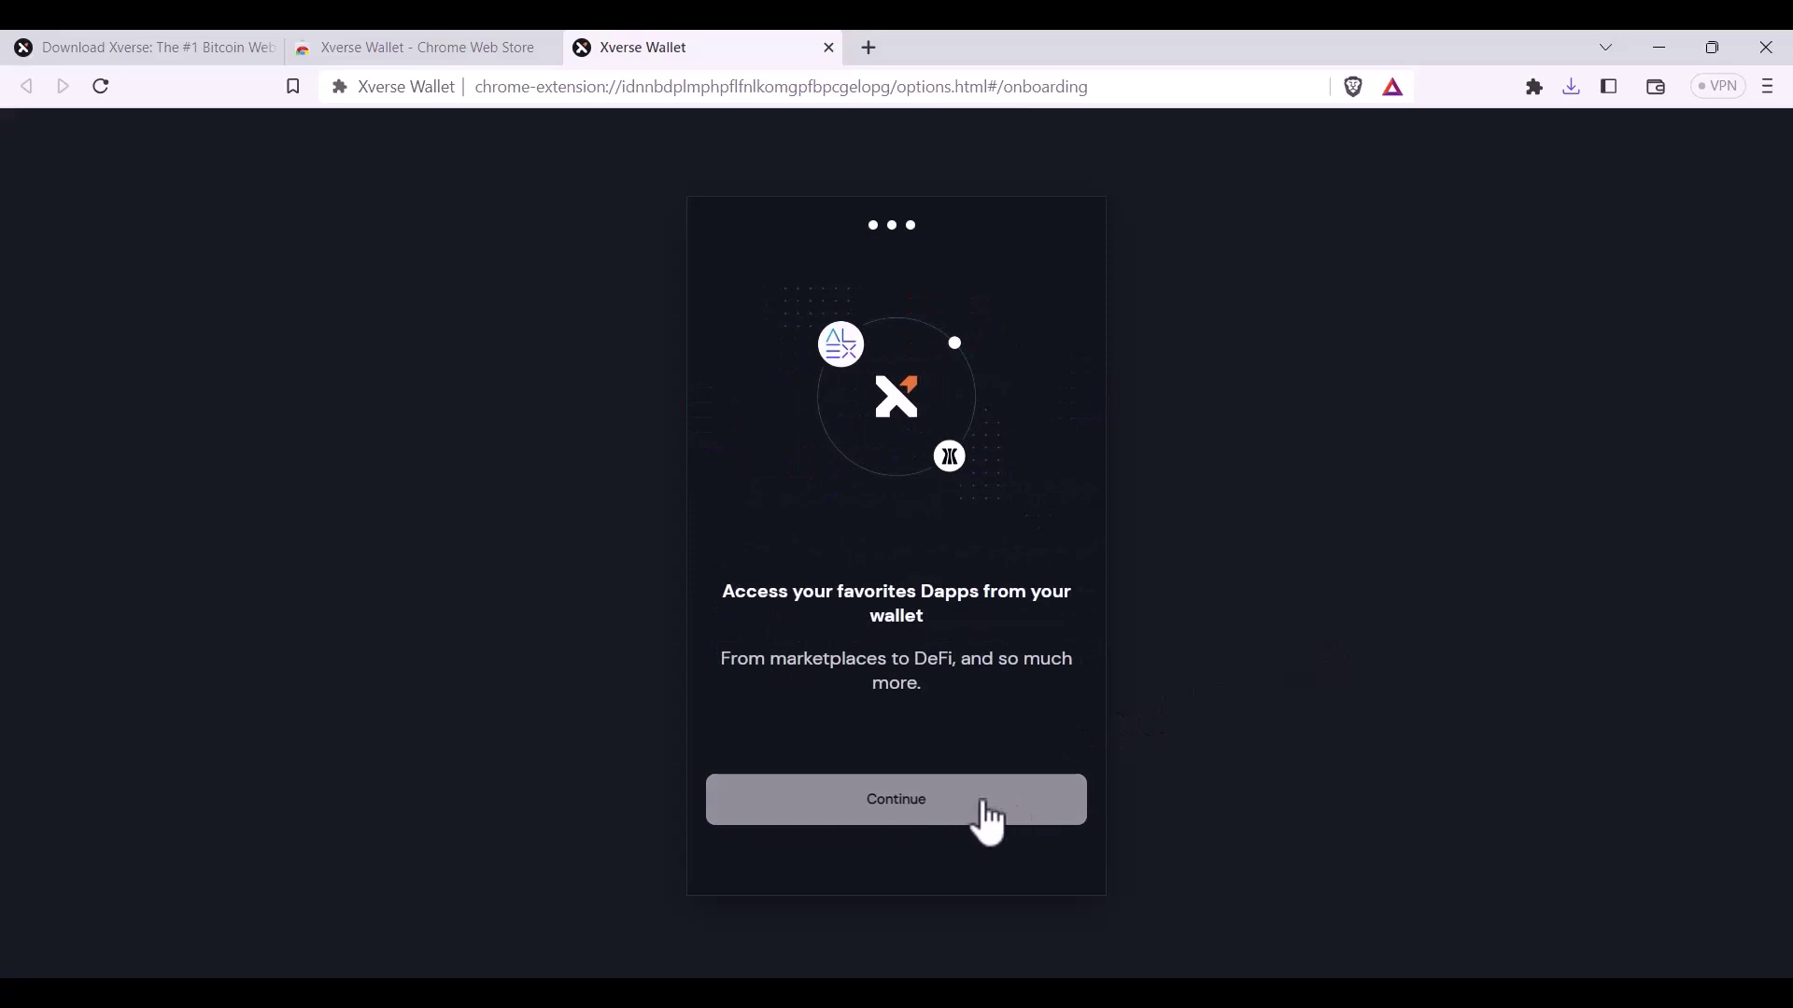
pyautogui.click(986, 812)
pyautogui.click(986, 812)
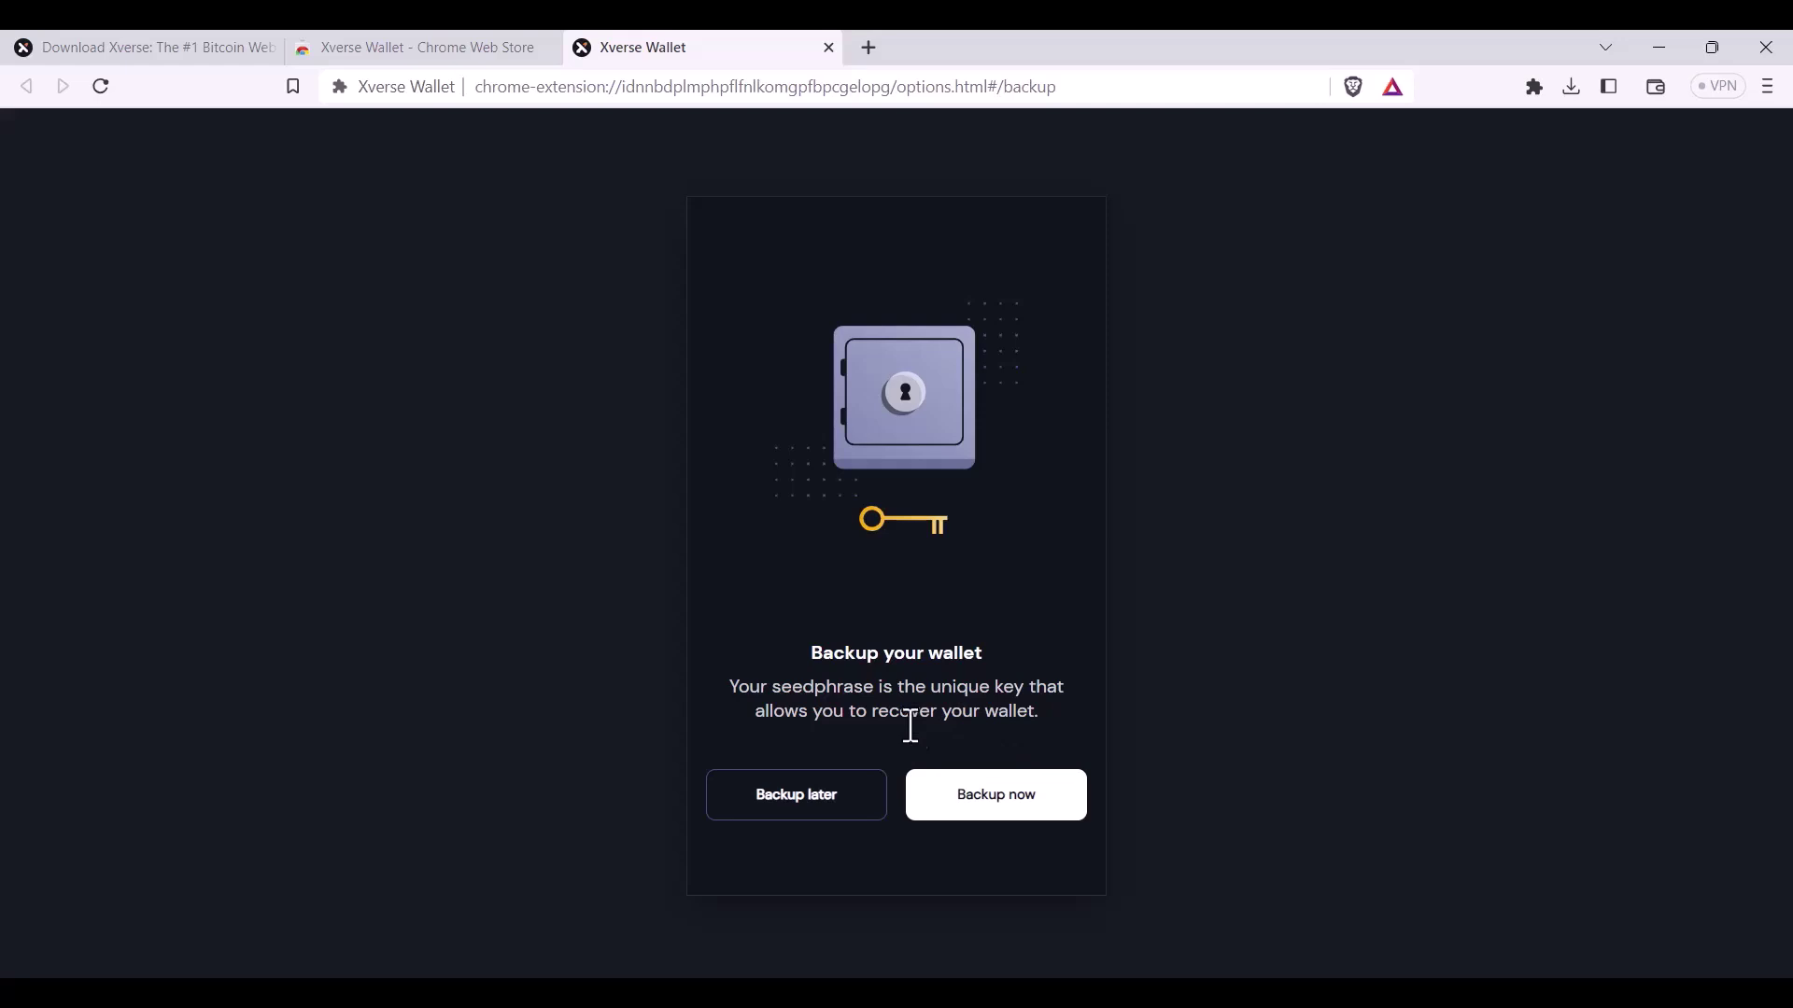
# Begin the wallet backup and reveal the 12-word seed phrase
pyautogui.click(1005, 808)
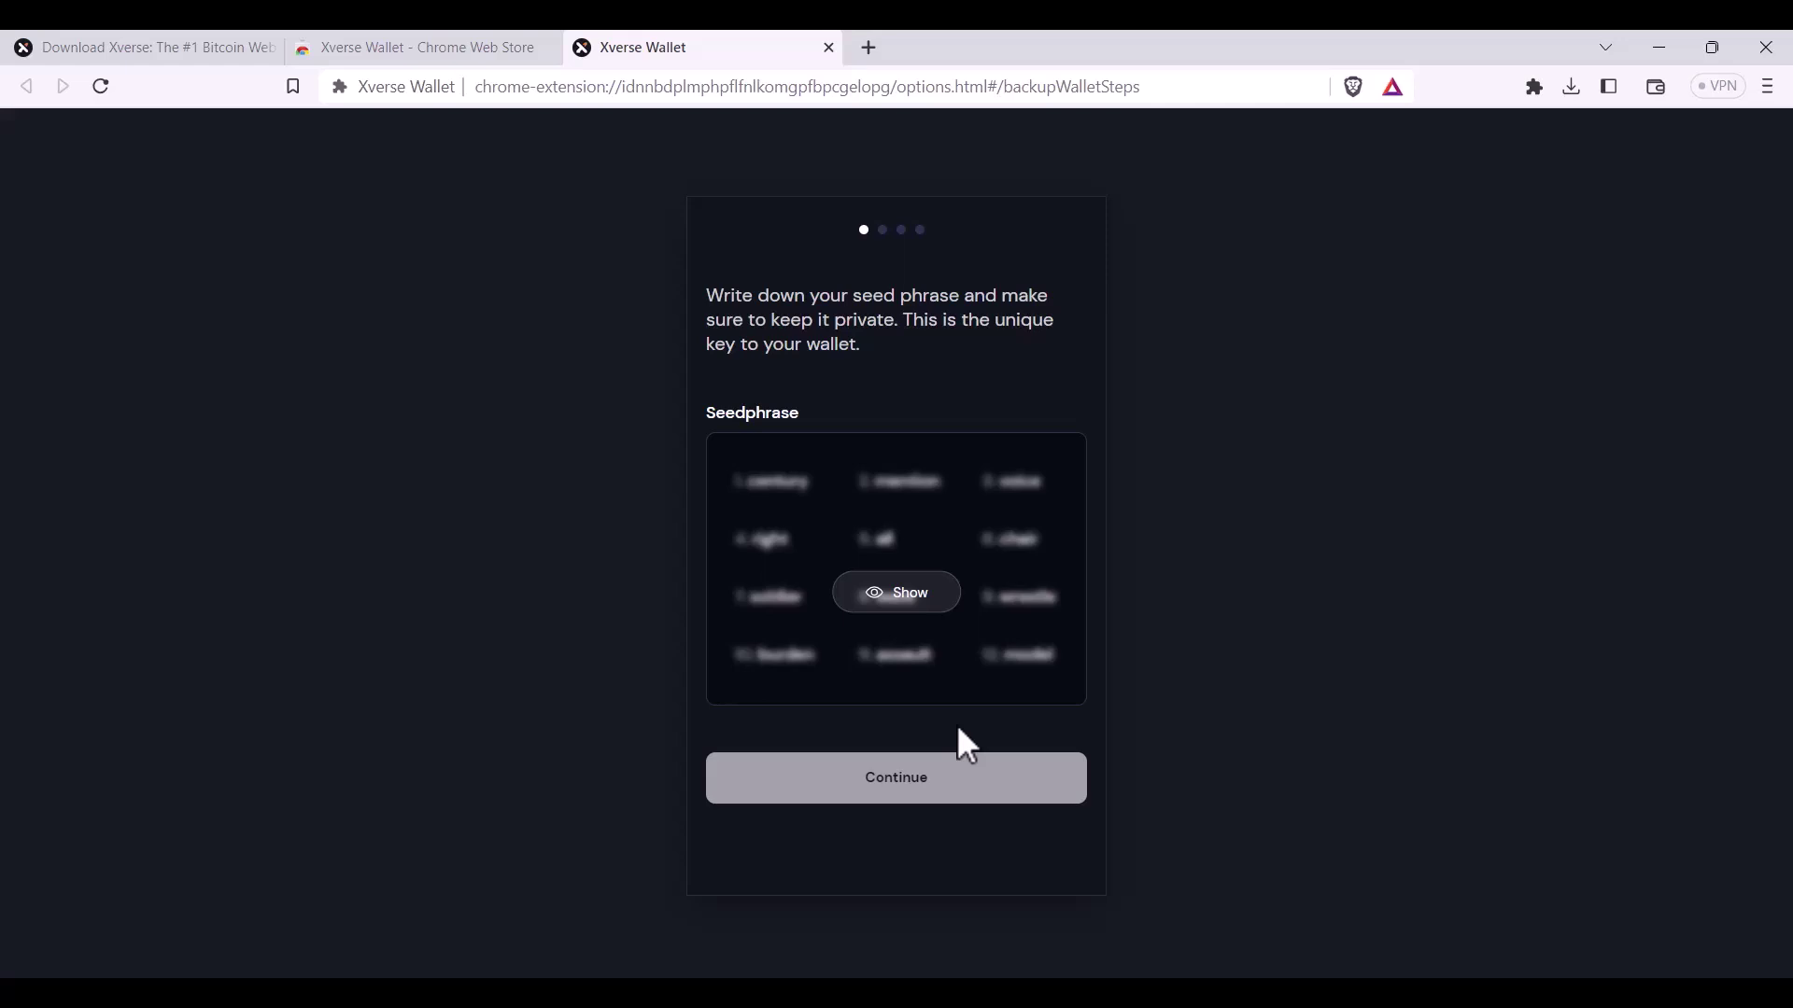
pyautogui.click(923, 605)
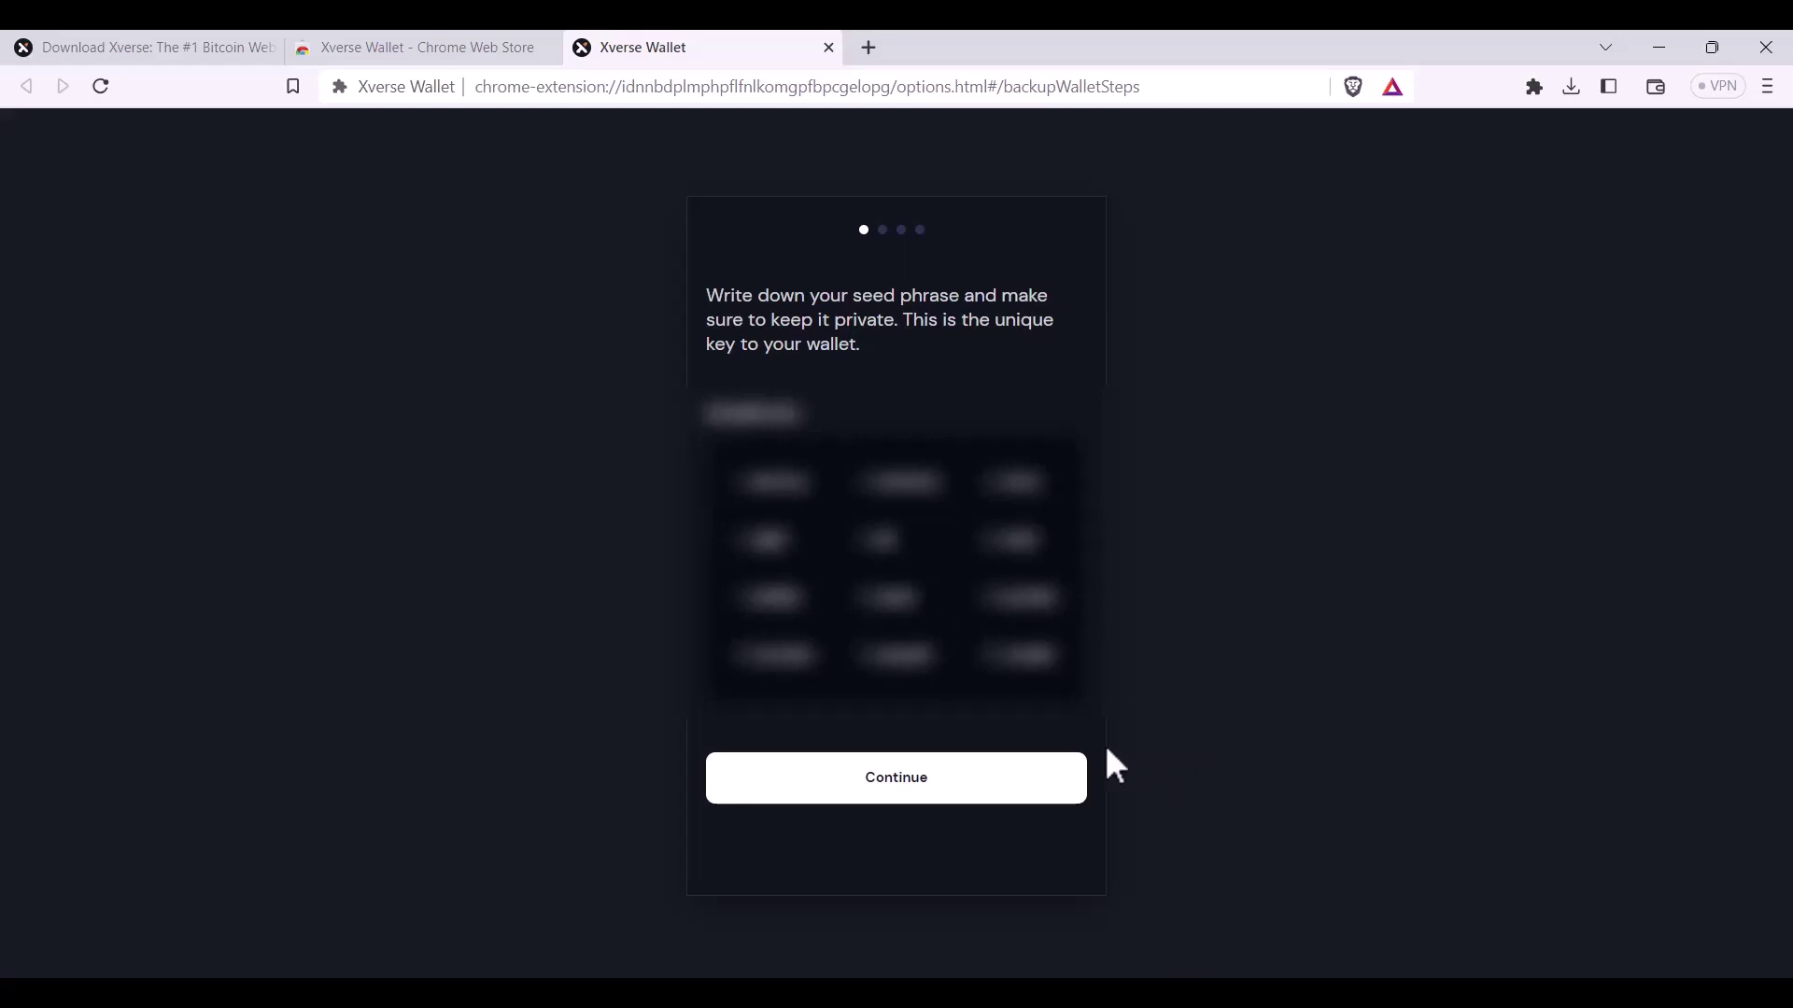
# Paste the saved seed phrase into the confirmation box and verify it
pyautogui.click(995, 796)
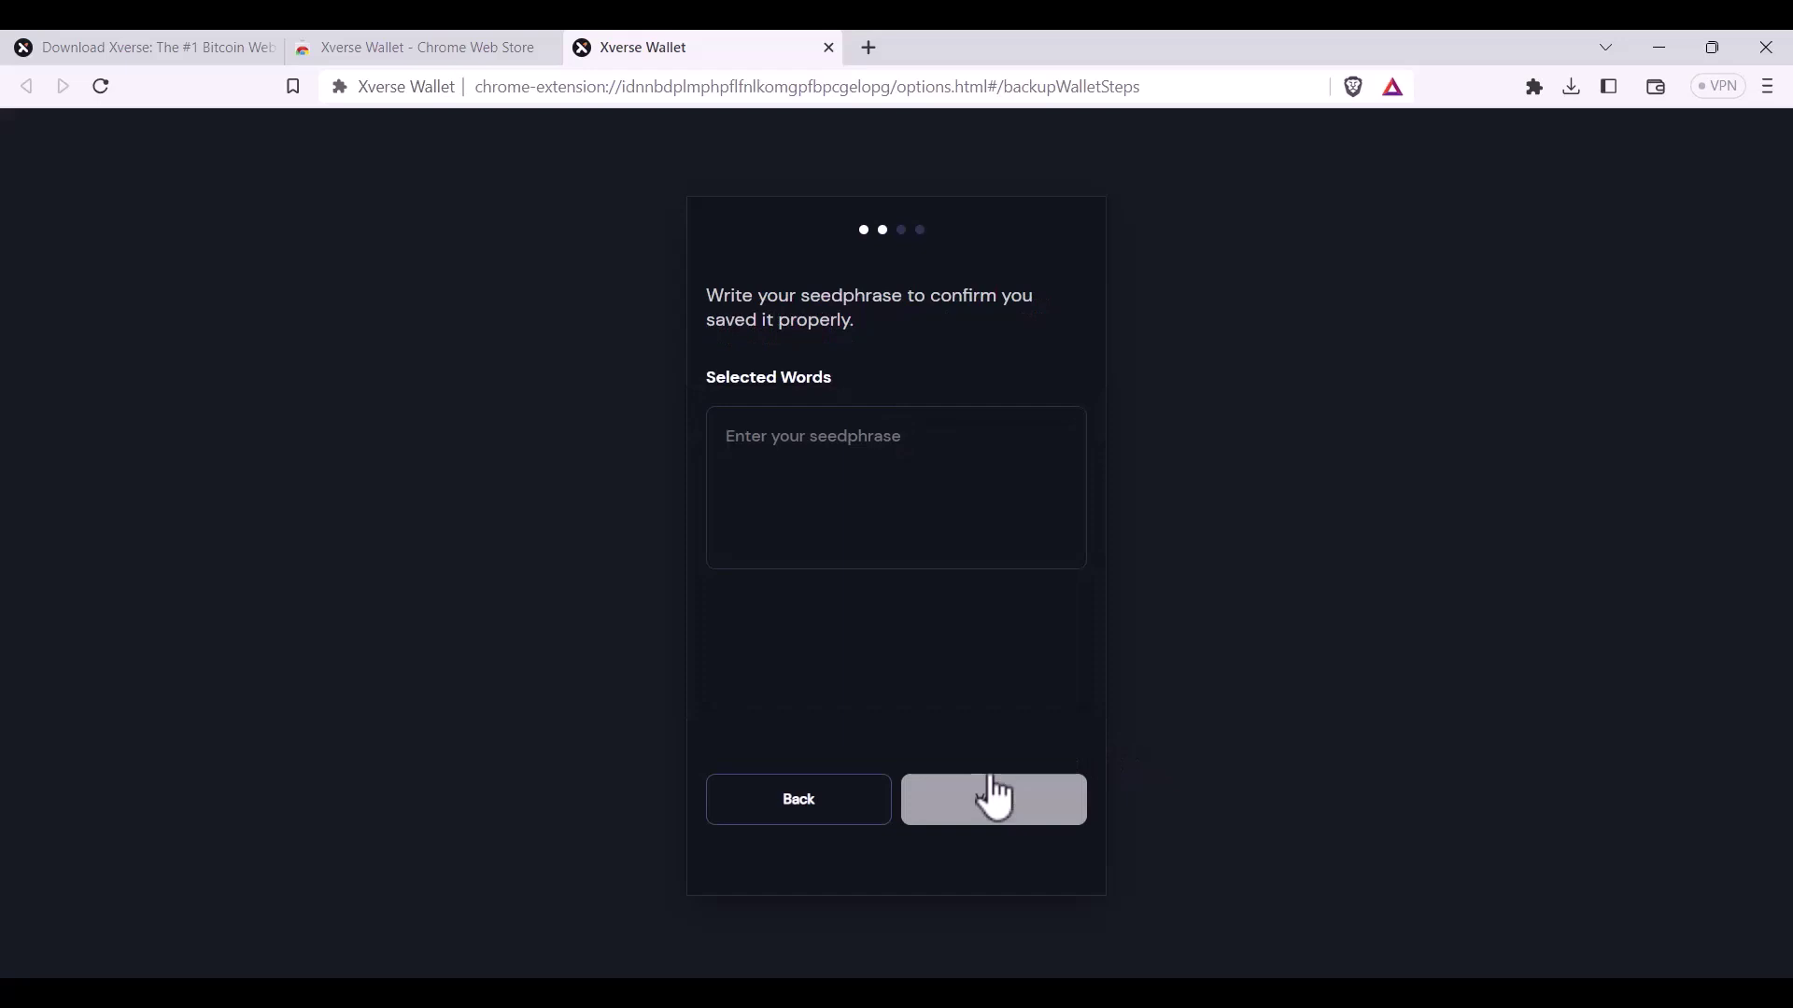
pyautogui.click(865, 443)
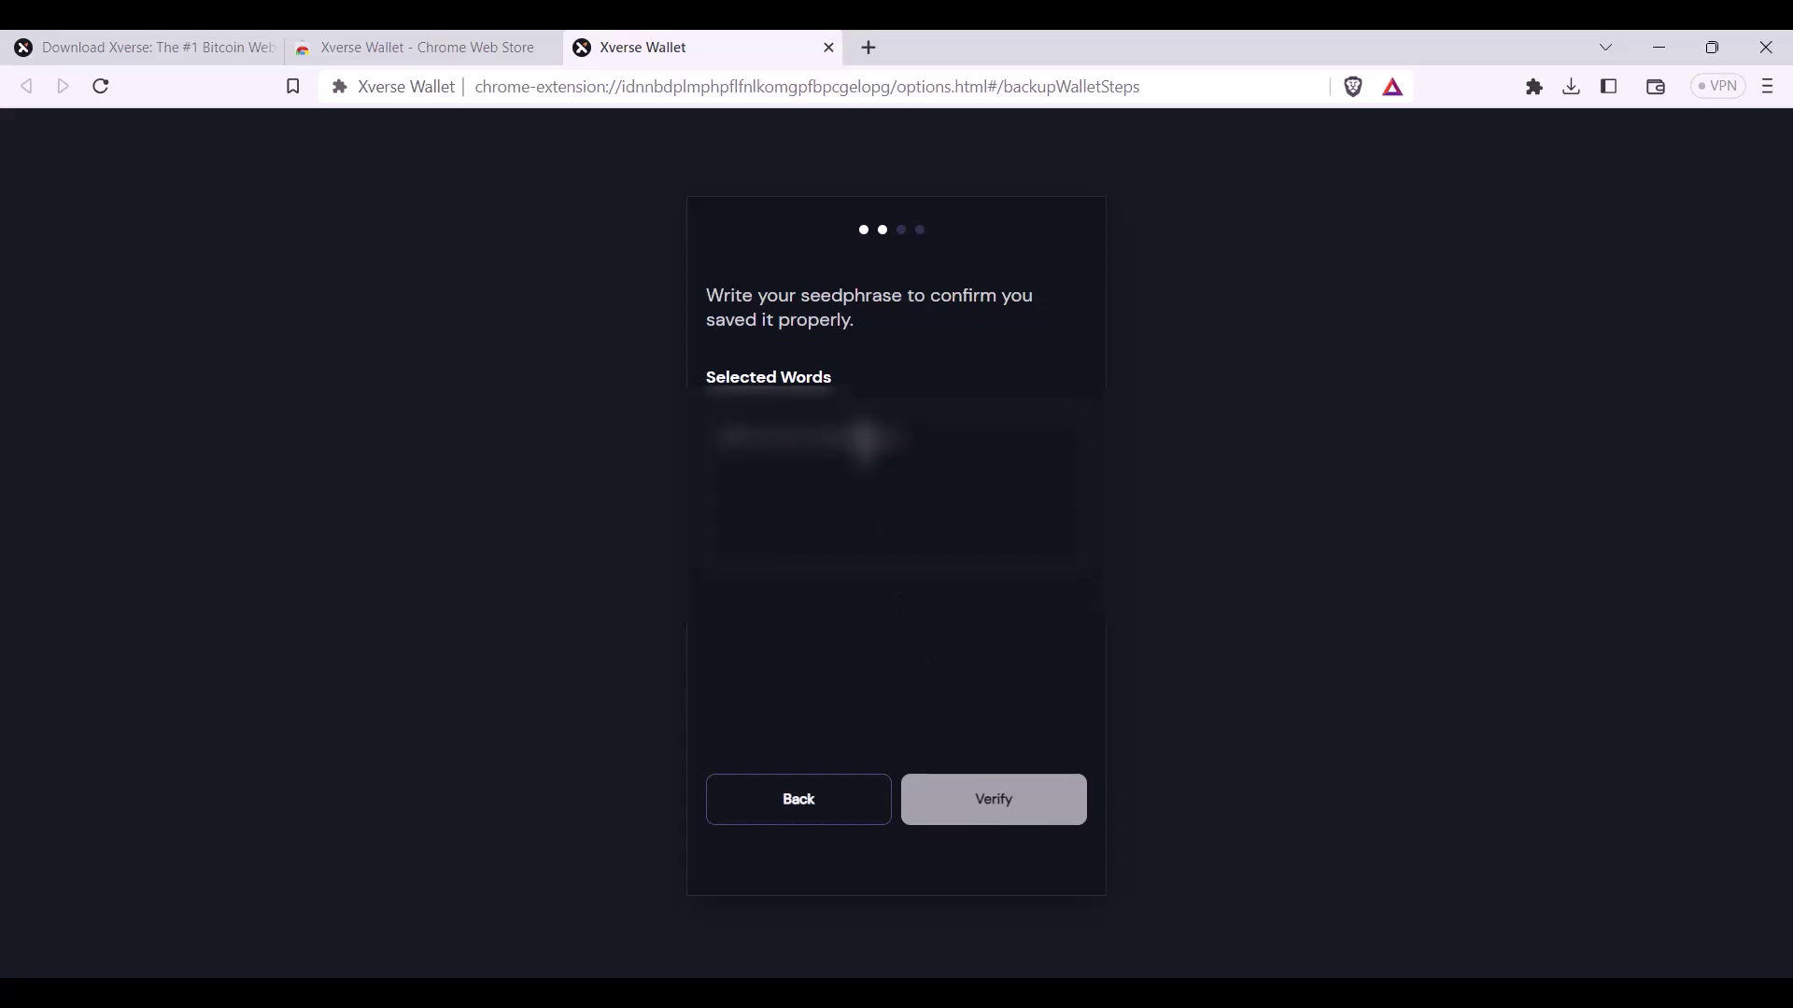
pyautogui.hotkey('ctrl', 'v')
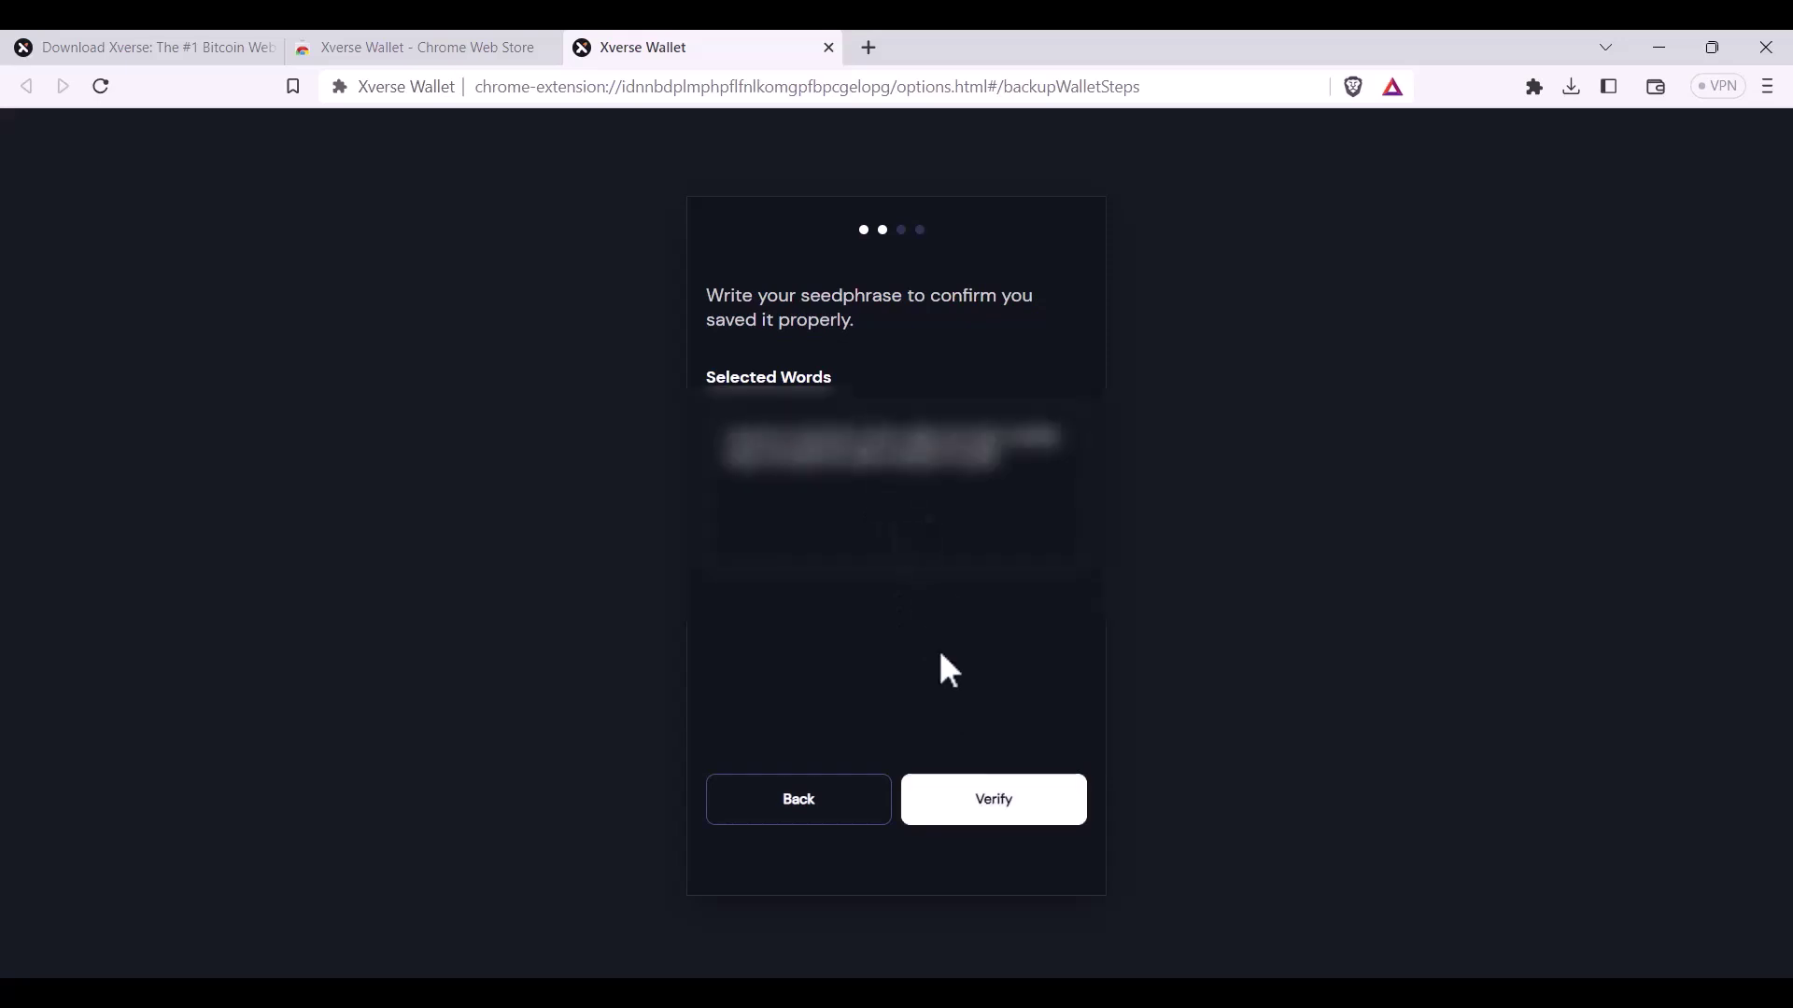
pyautogui.click(980, 801)
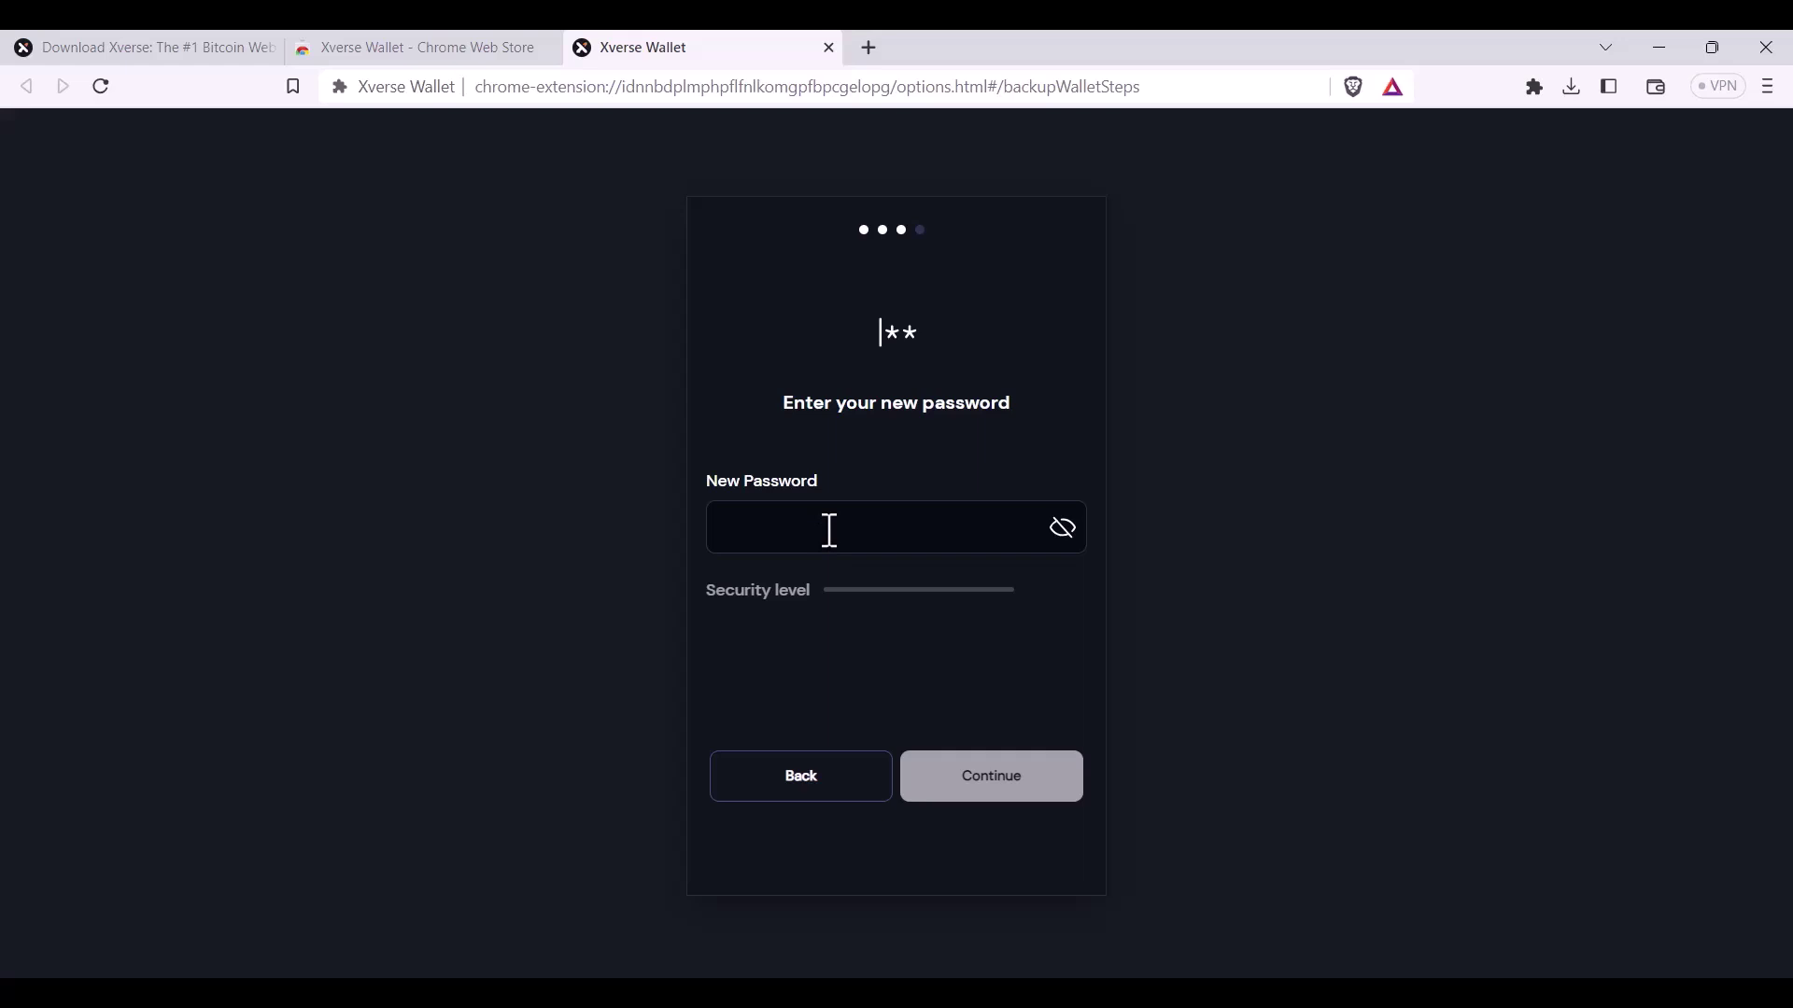
# Paste a Strong-rated password as the new wallet password and continue
pyautogui.hotkey('ctrl', 'v')
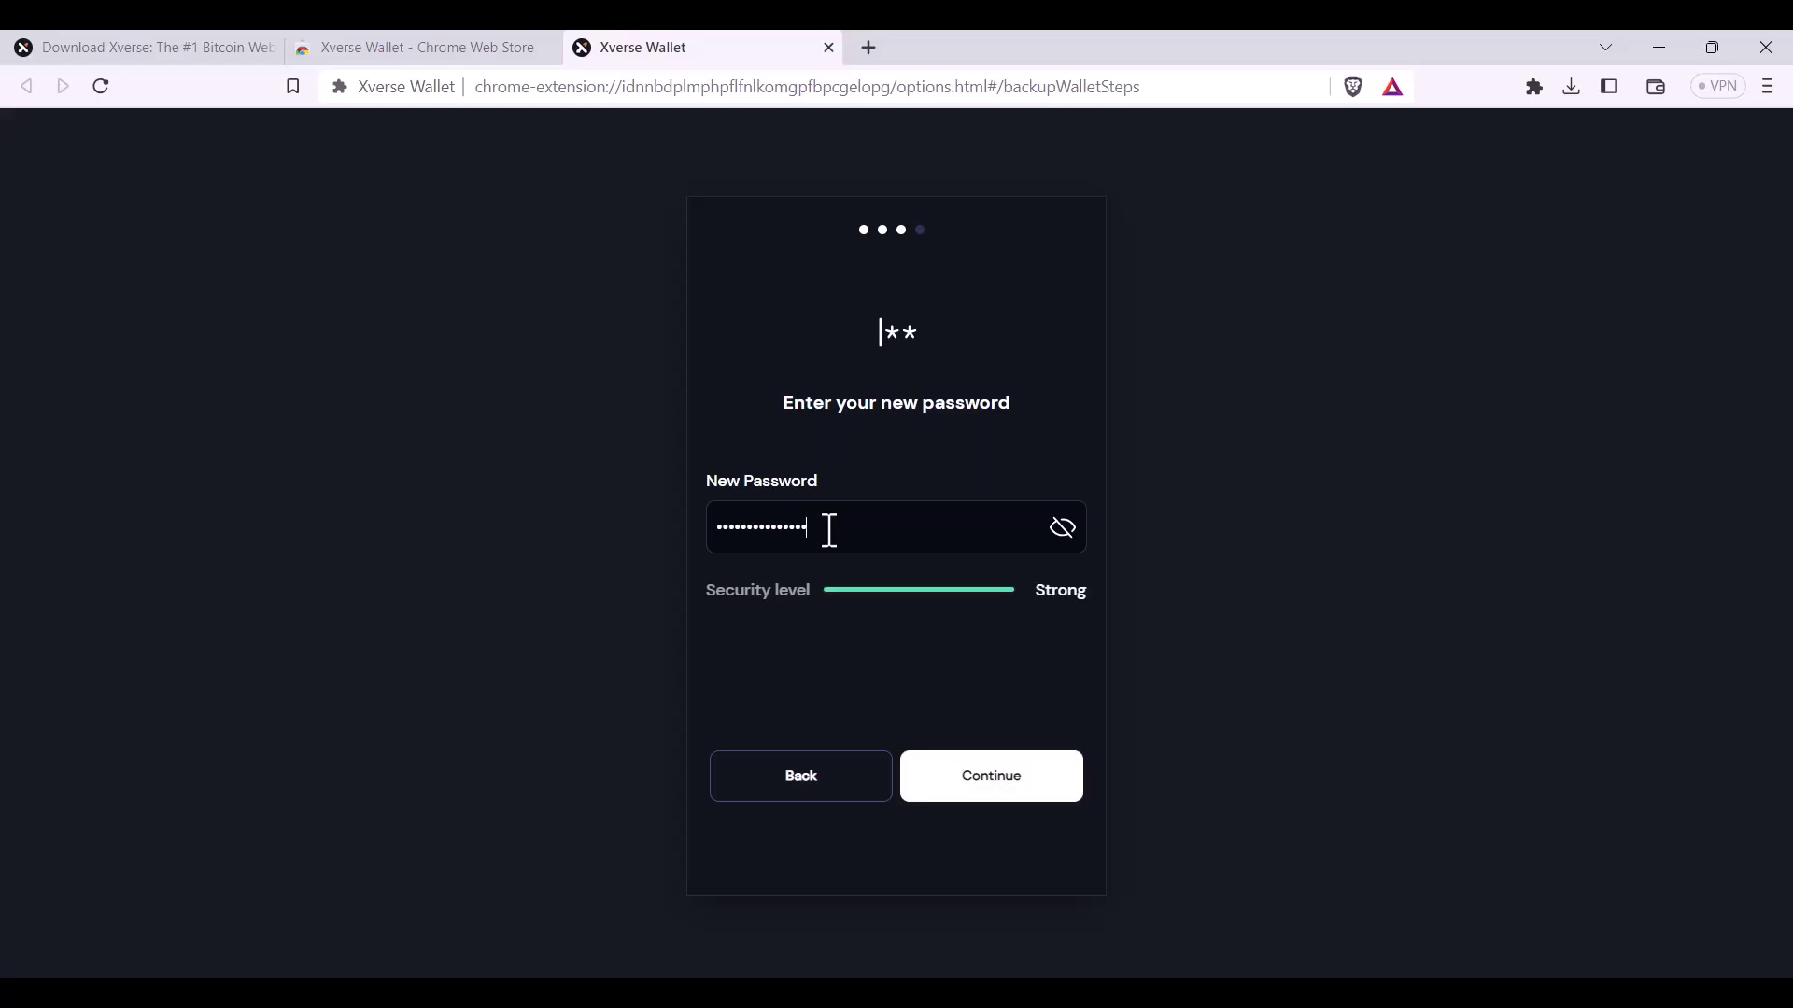
pyautogui.click(982, 783)
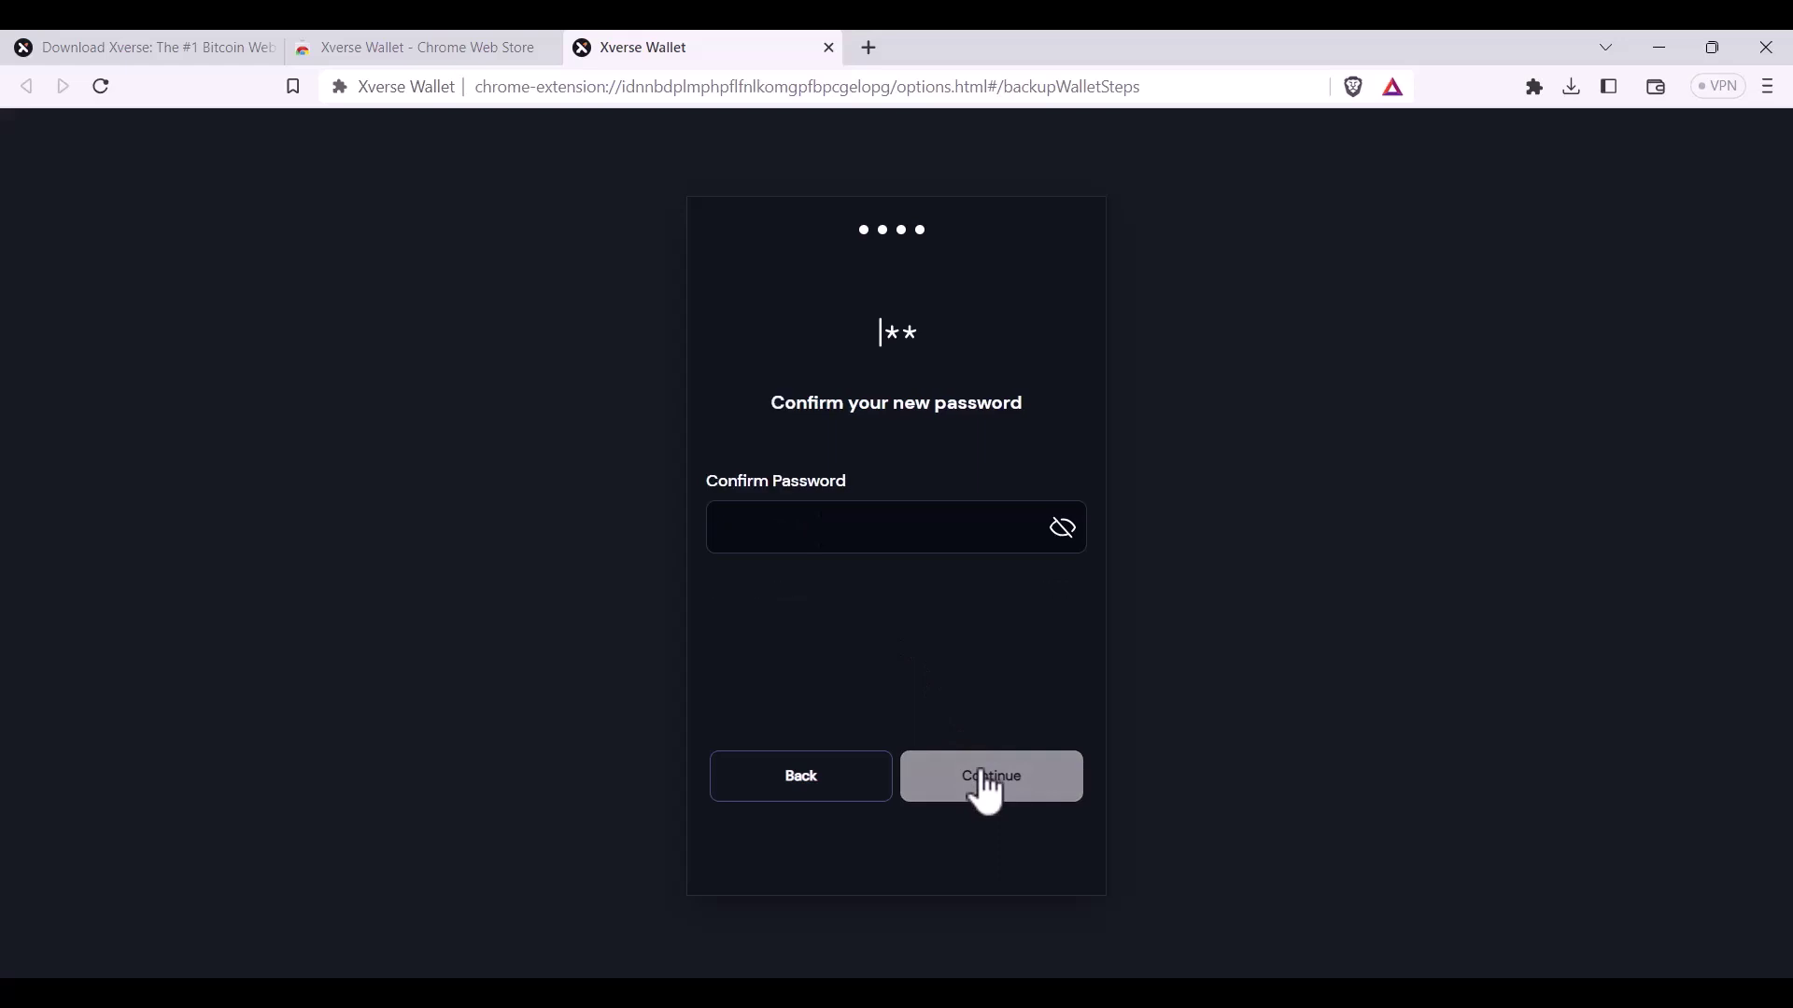
# Confirm the password to finish creating the wallet, then close the setup tab
pyautogui.click(809, 532)
pyautogui.hotkey('ctrl', 'v')
pyautogui.click(953, 803)
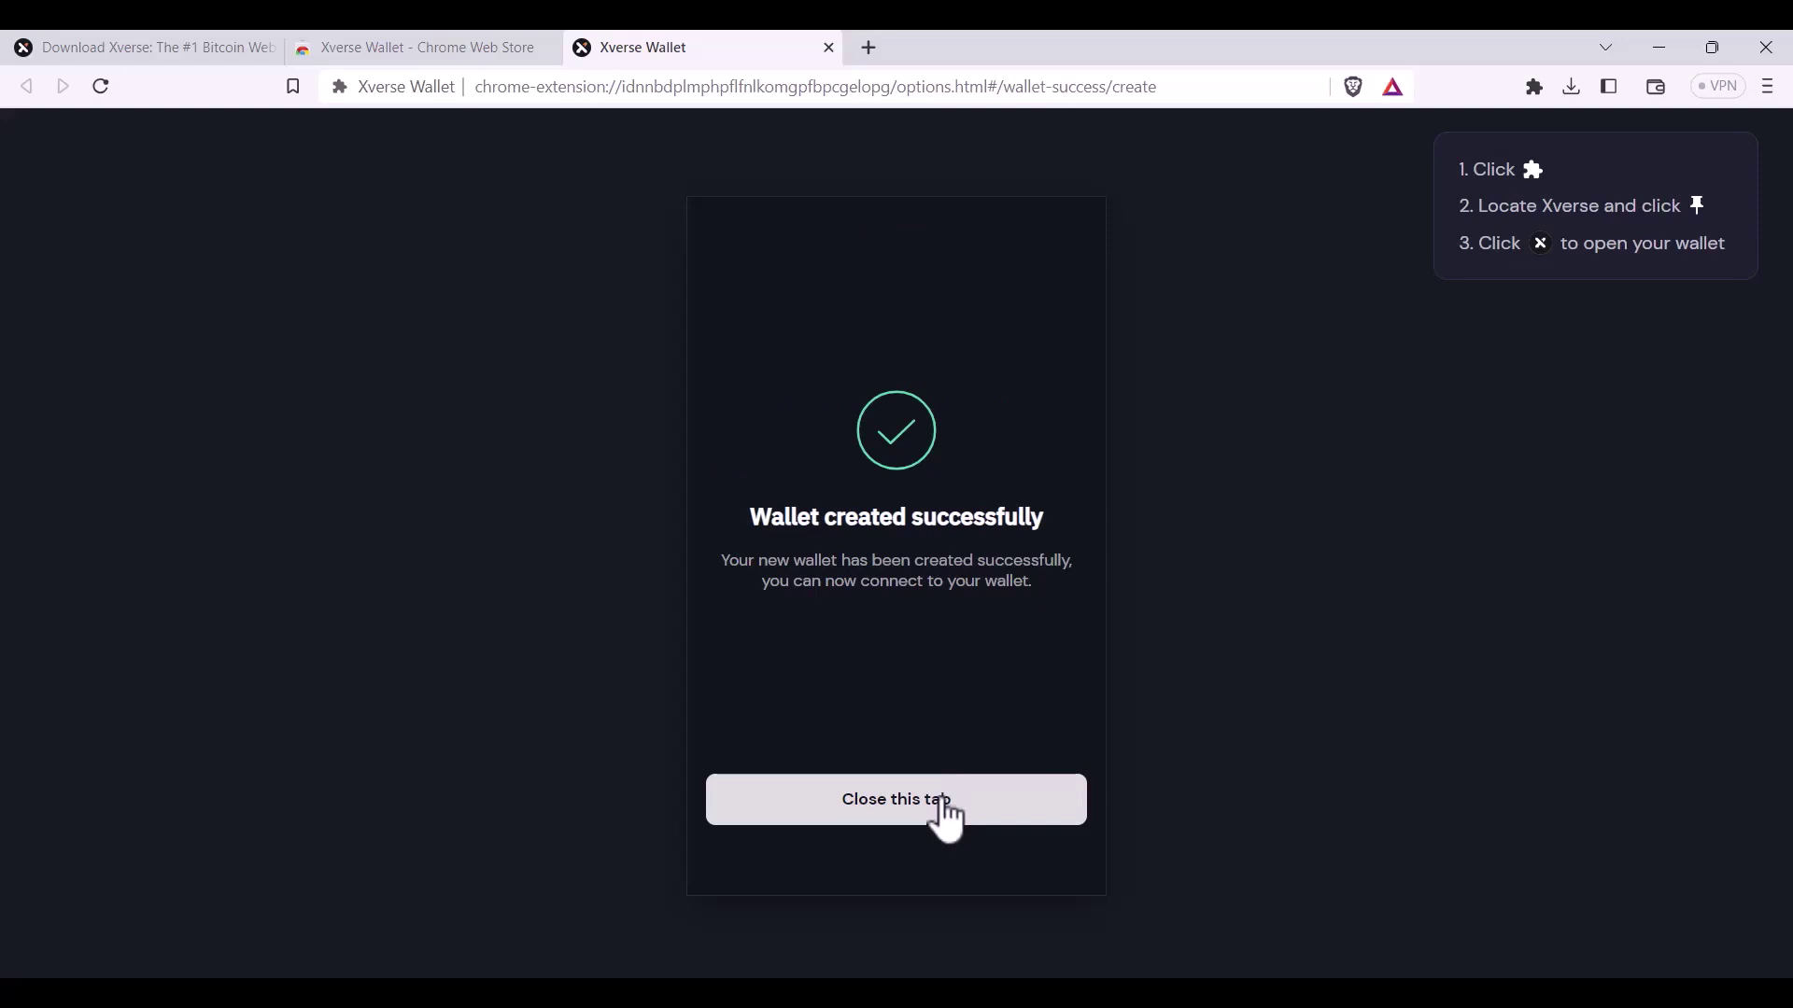
pyautogui.click(943, 805)
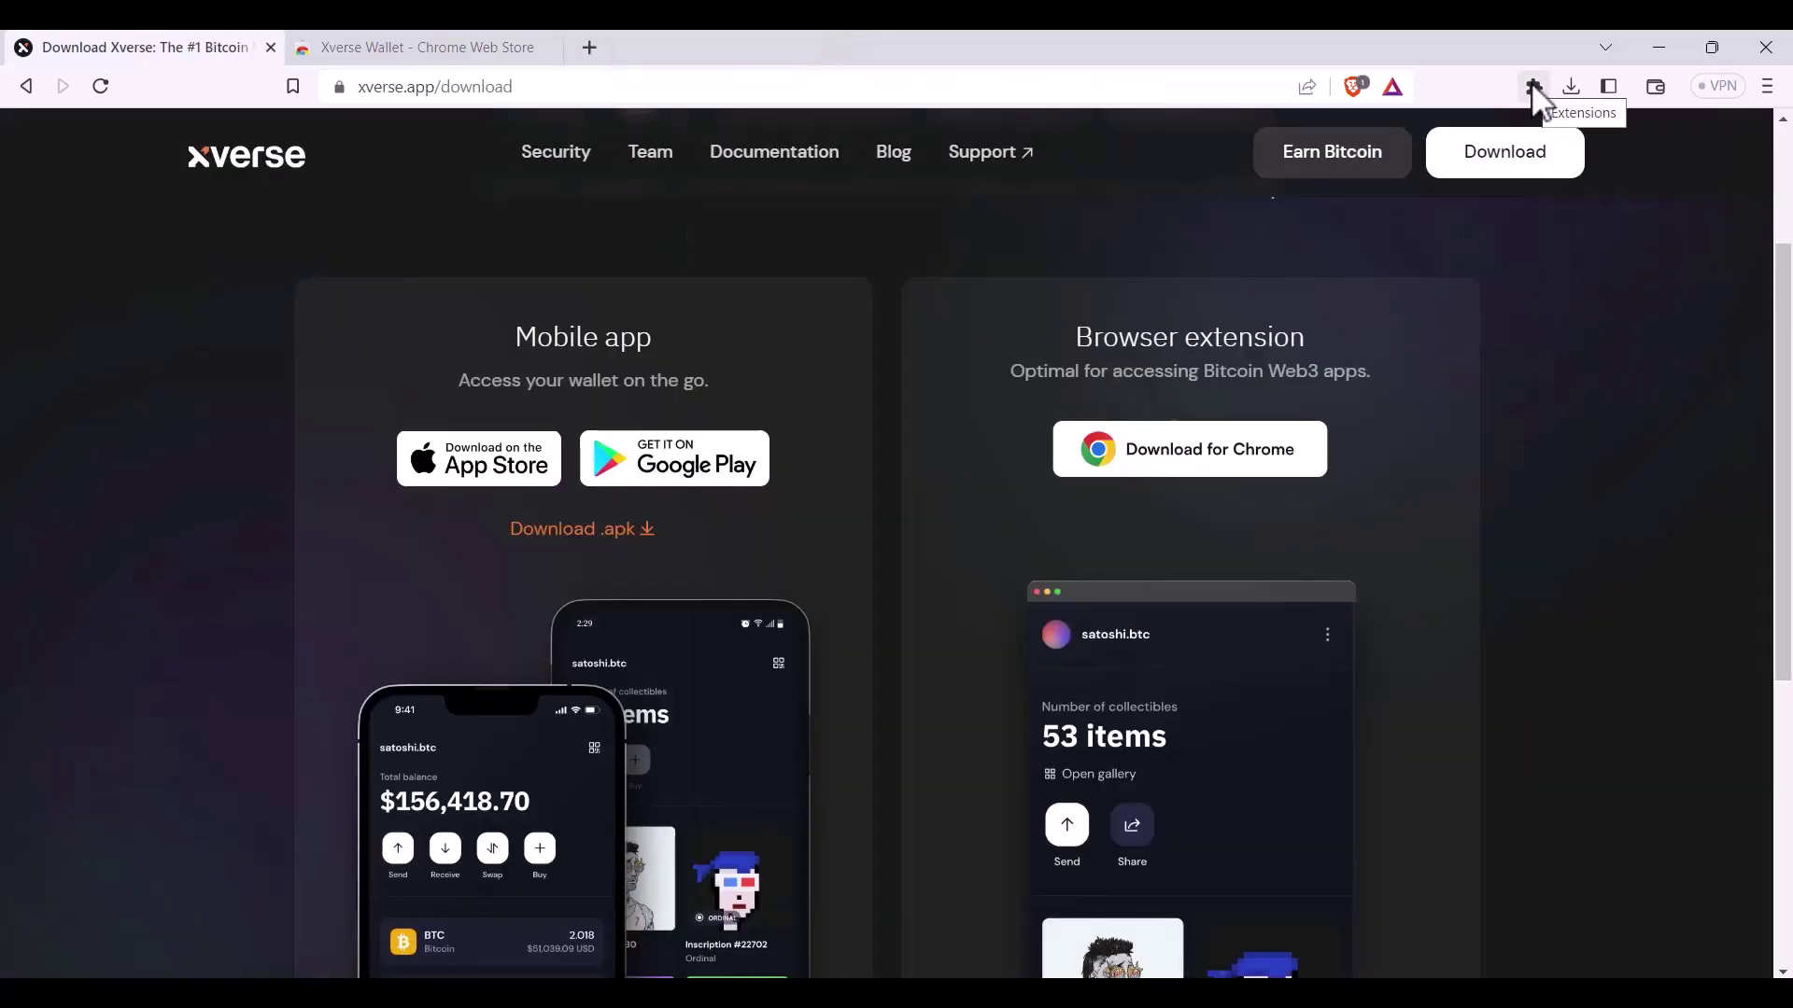
# Open Xverse Wallet from Extensions and unlock it with the wallet password
pyautogui.click(1533, 87)
pyautogui.click(1333, 252)
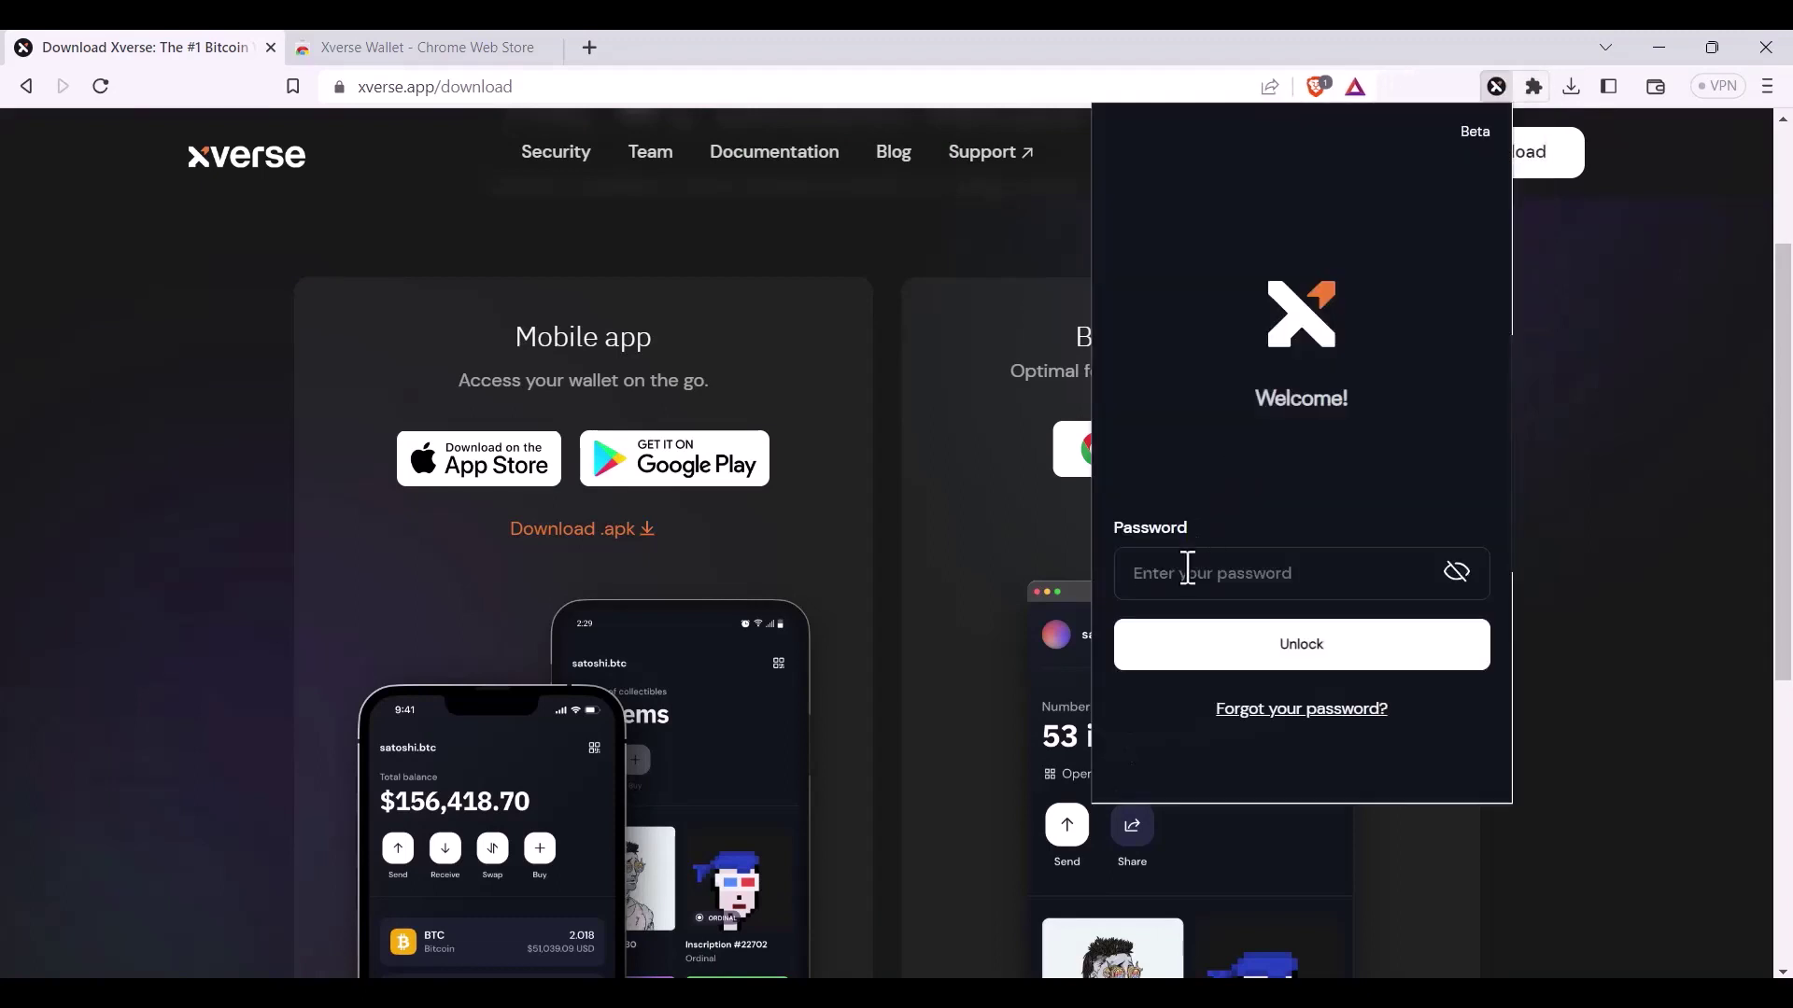
pyautogui.write('**************')
pyautogui.click(1280, 657)
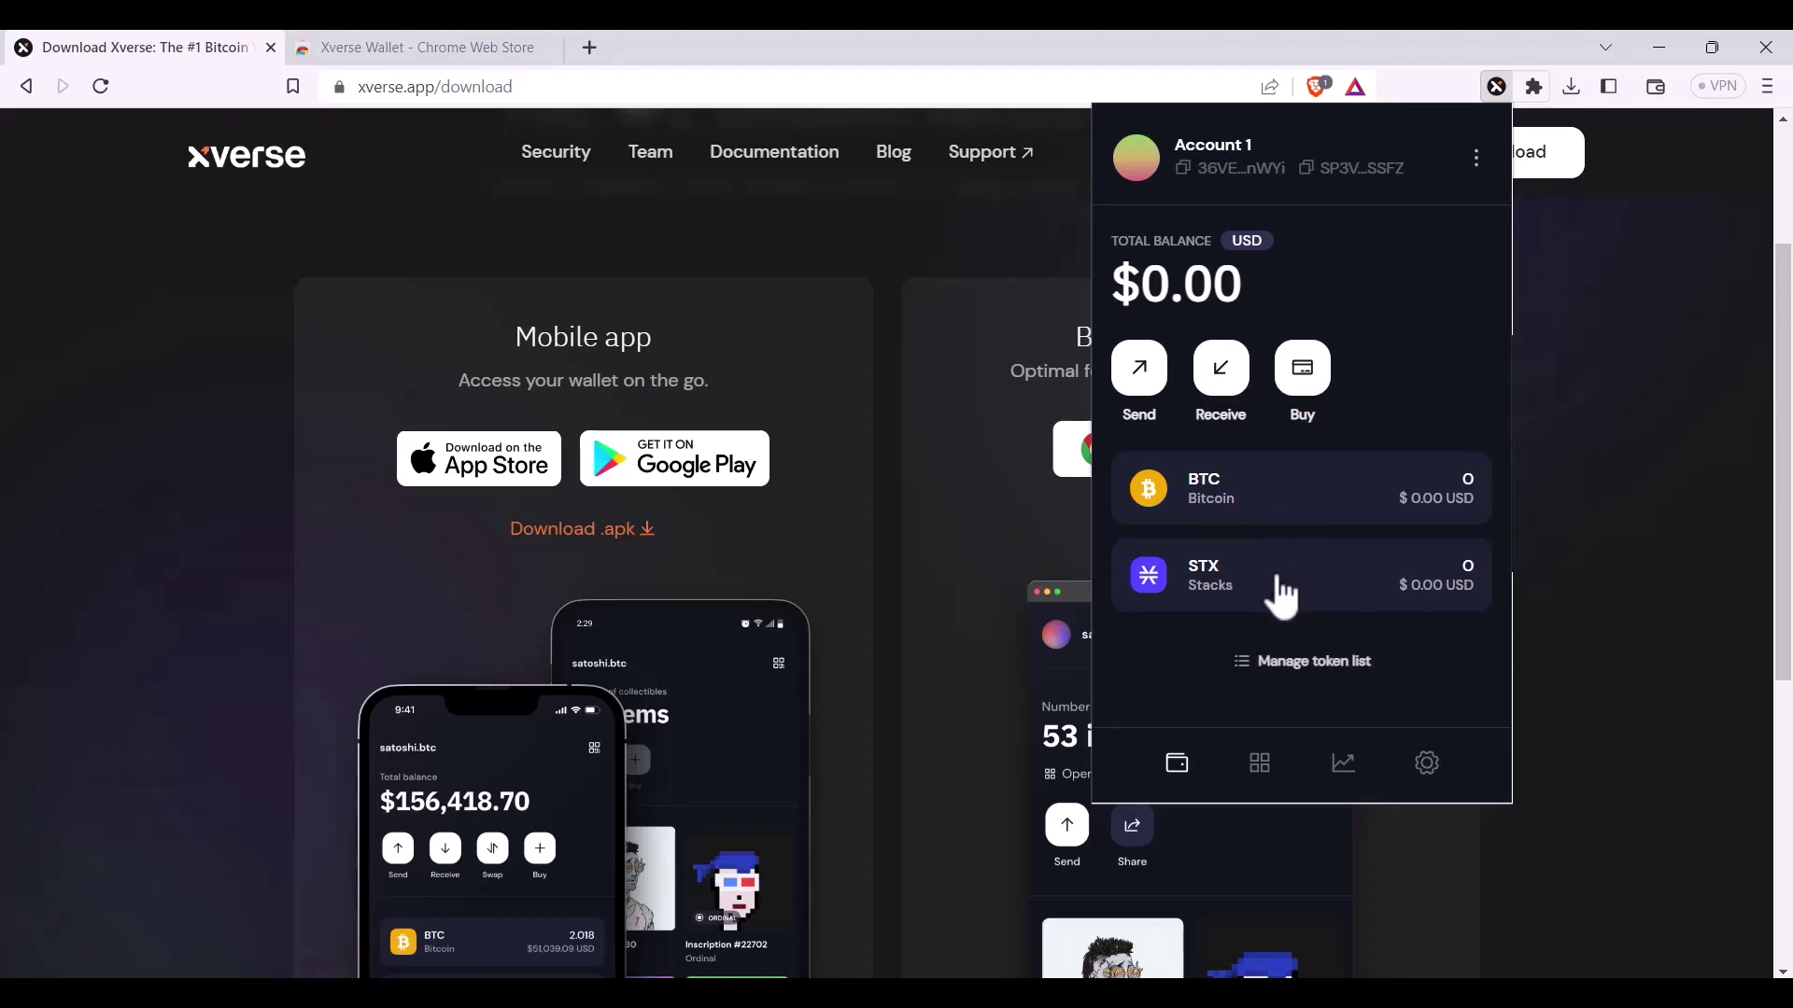
pyautogui.click(1140, 369)
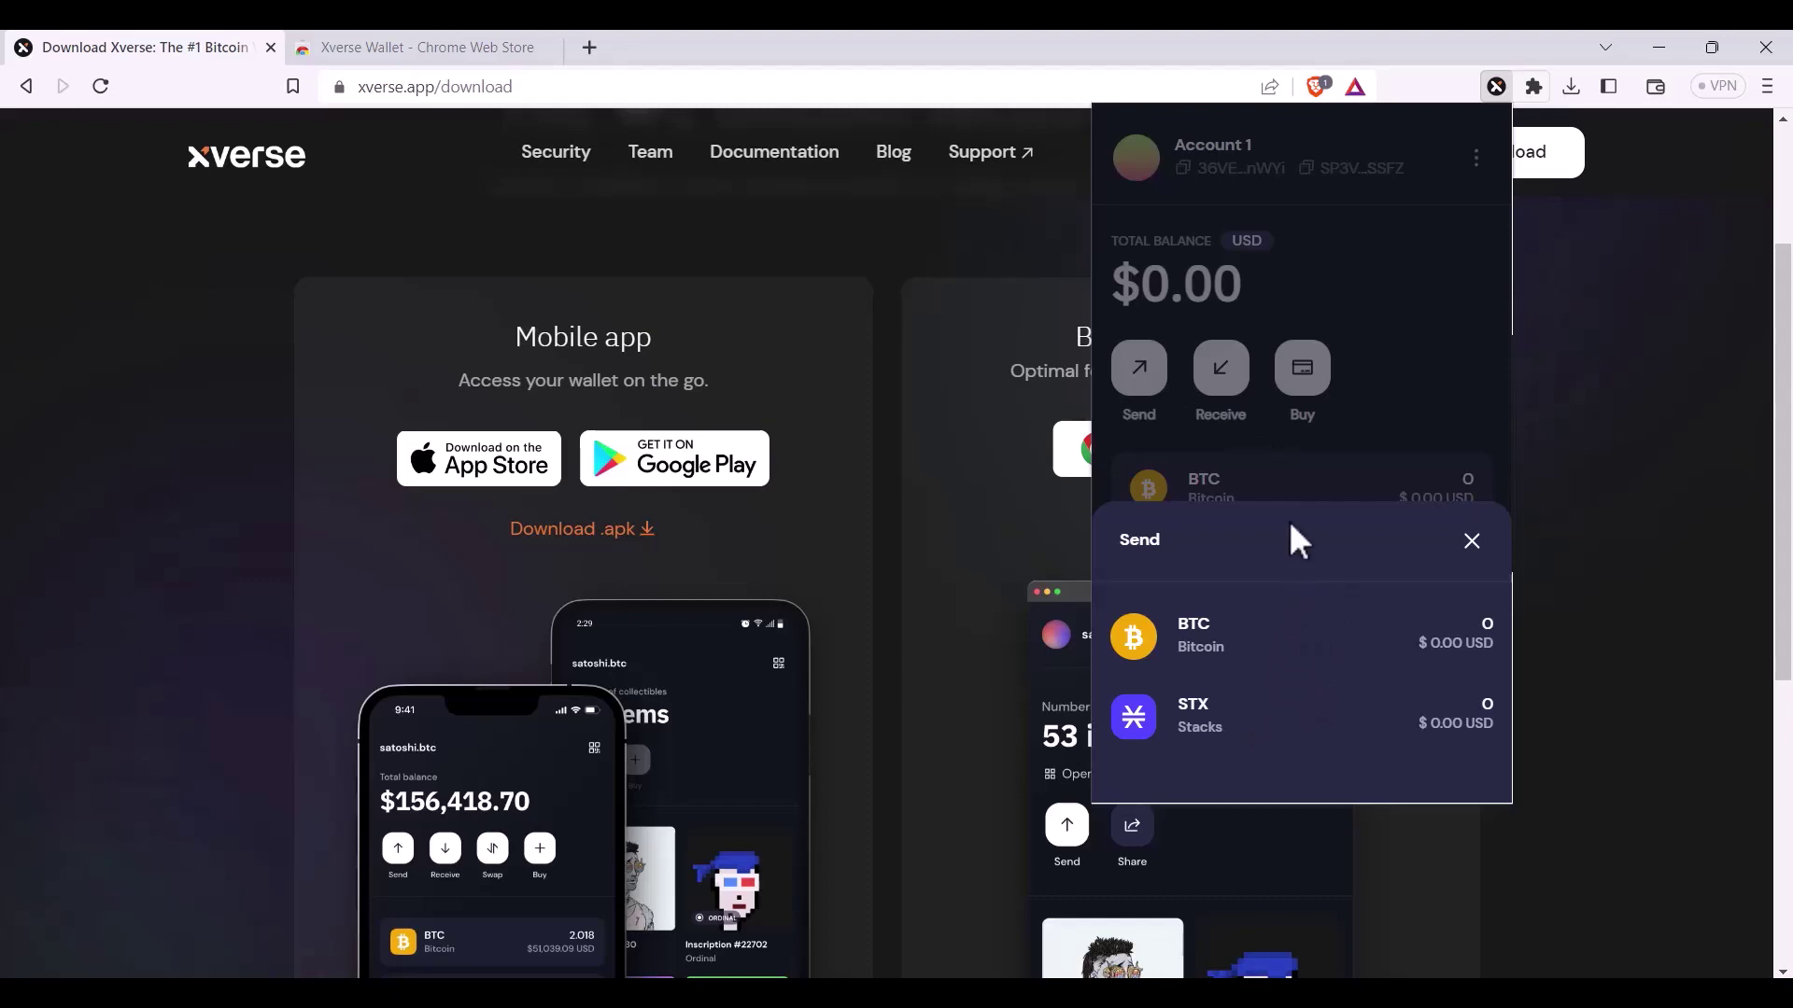
pyautogui.click(1251, 449)
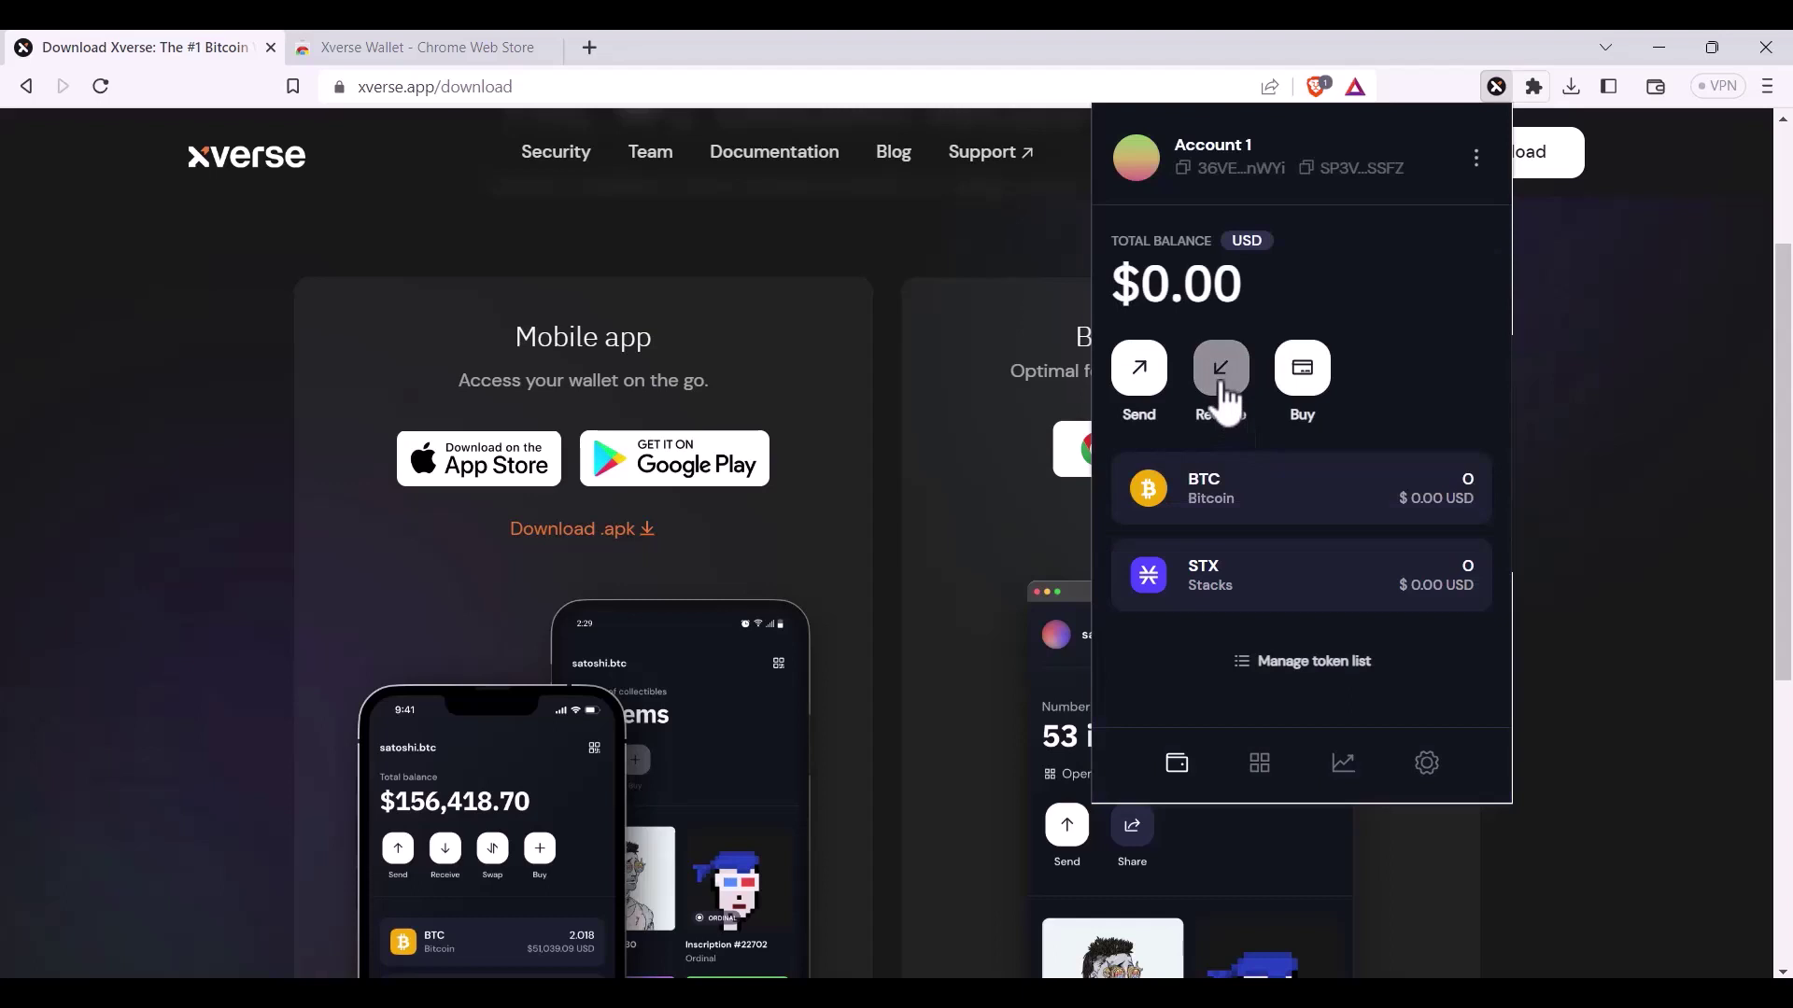
pyautogui.click(1221, 371)
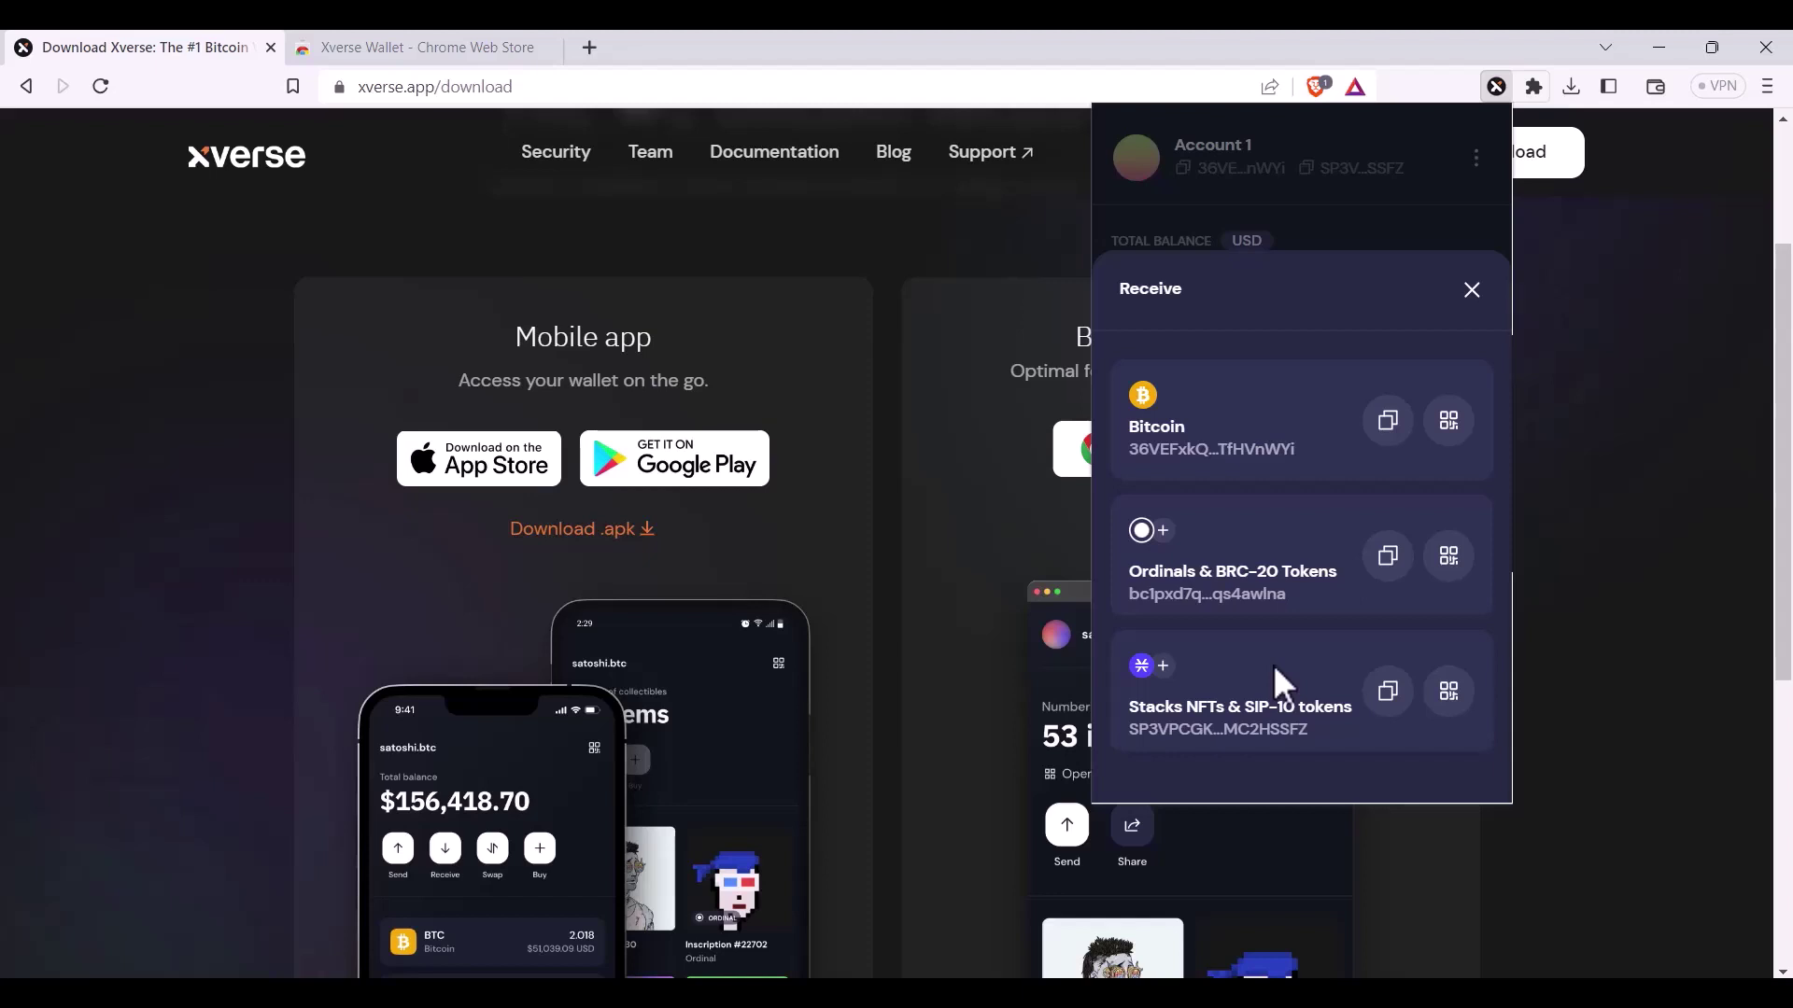
pyautogui.press('Escape')
pyautogui.click(1324, 383)
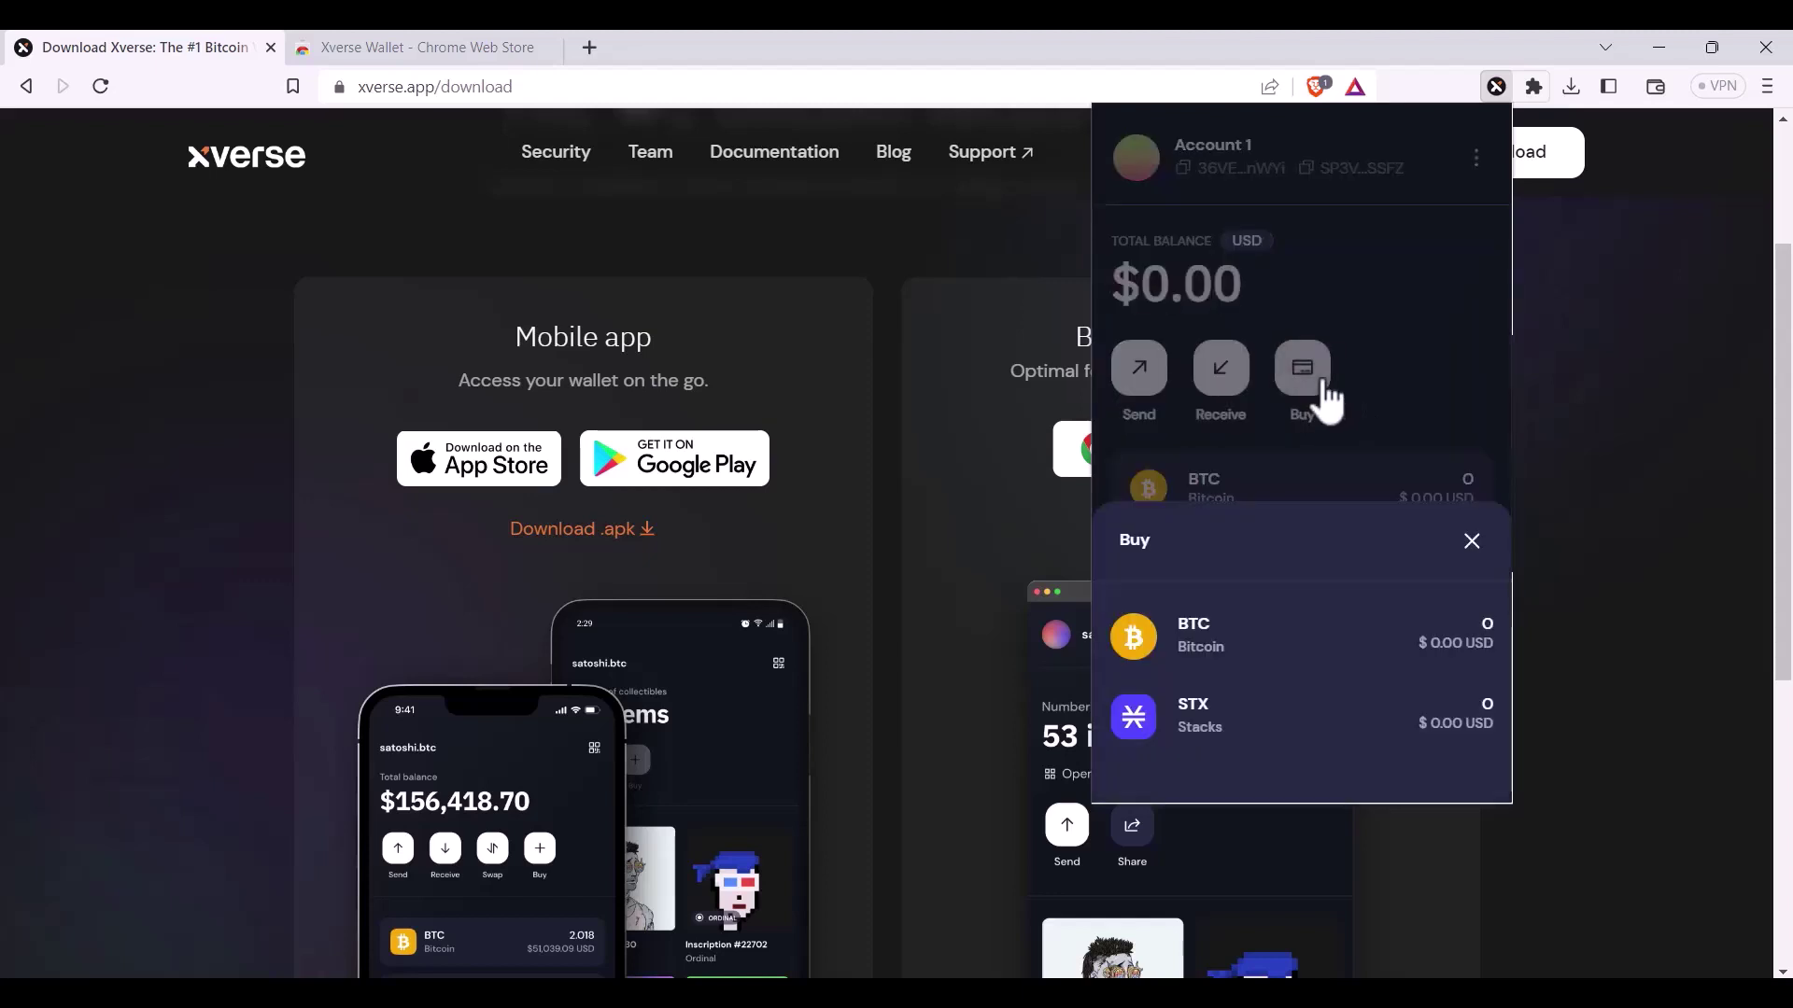
pyautogui.click(1472, 547)
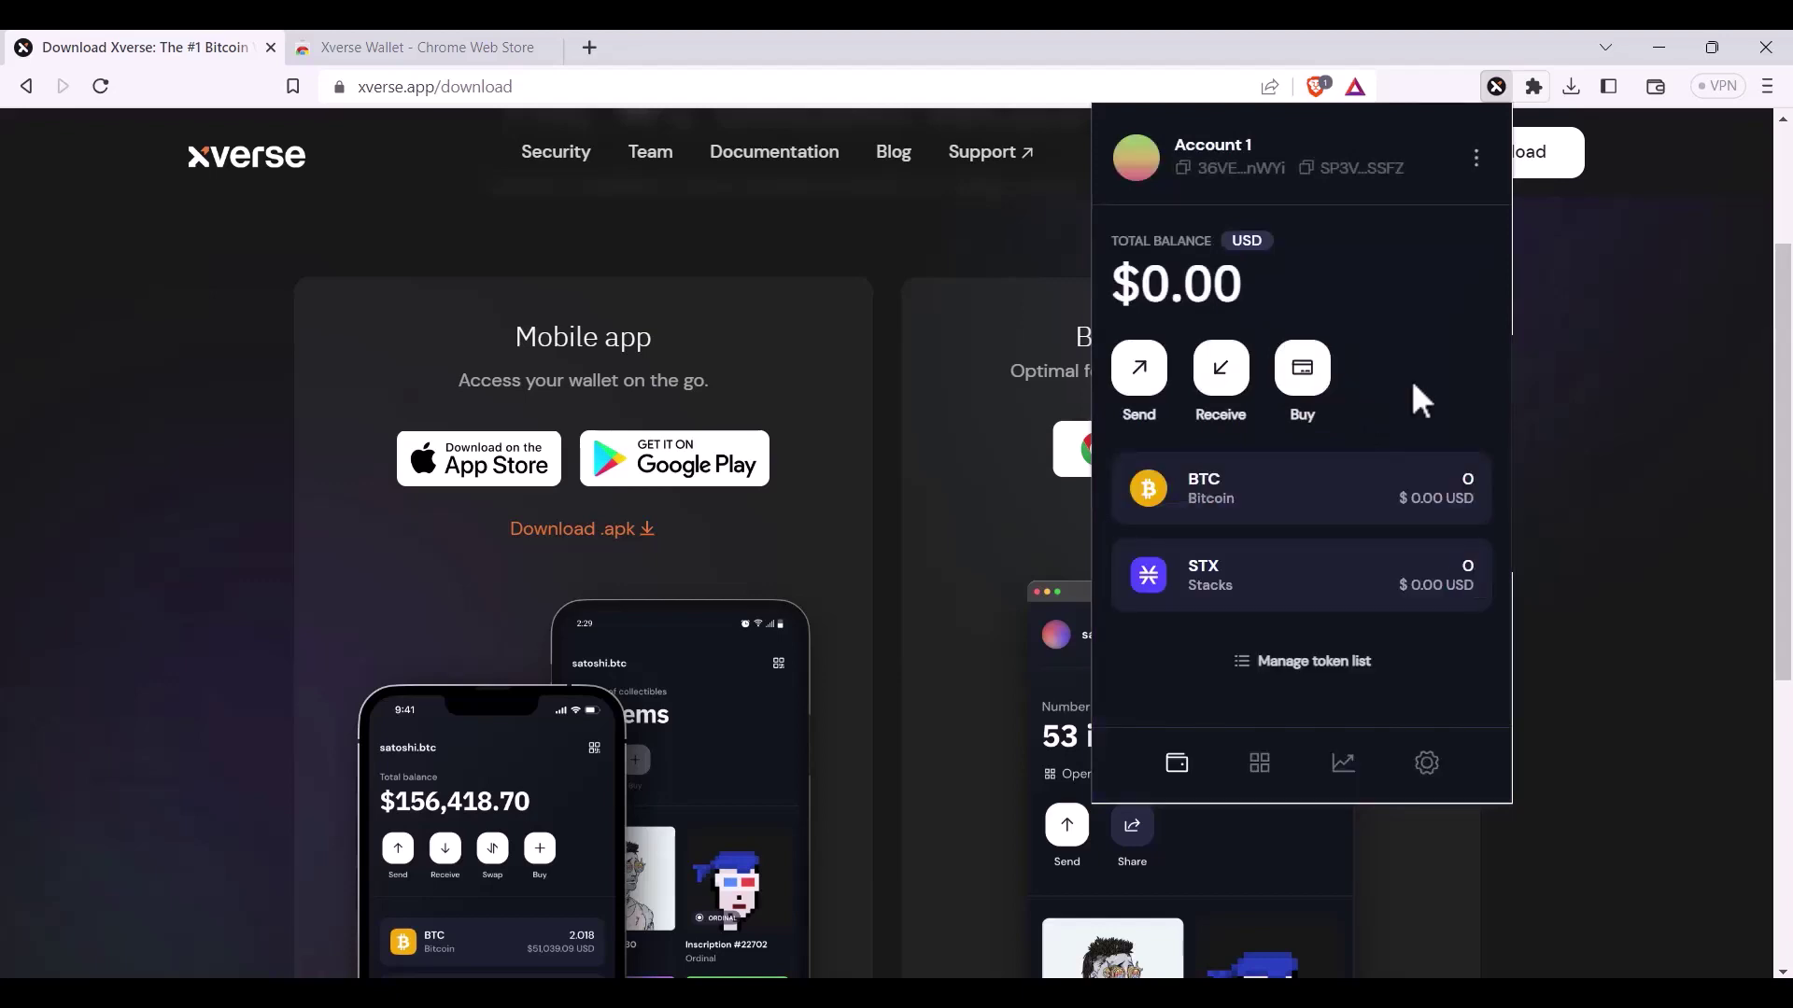